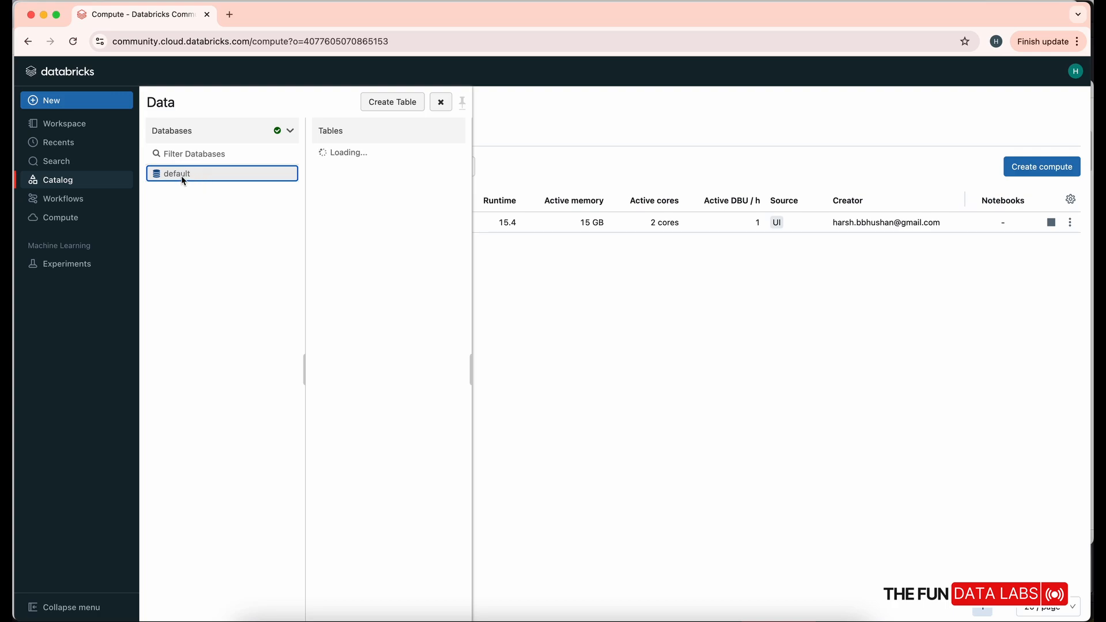
- Check in Catalog that the default database has no tables, then return to the Compute cluster list
click(70, 222)
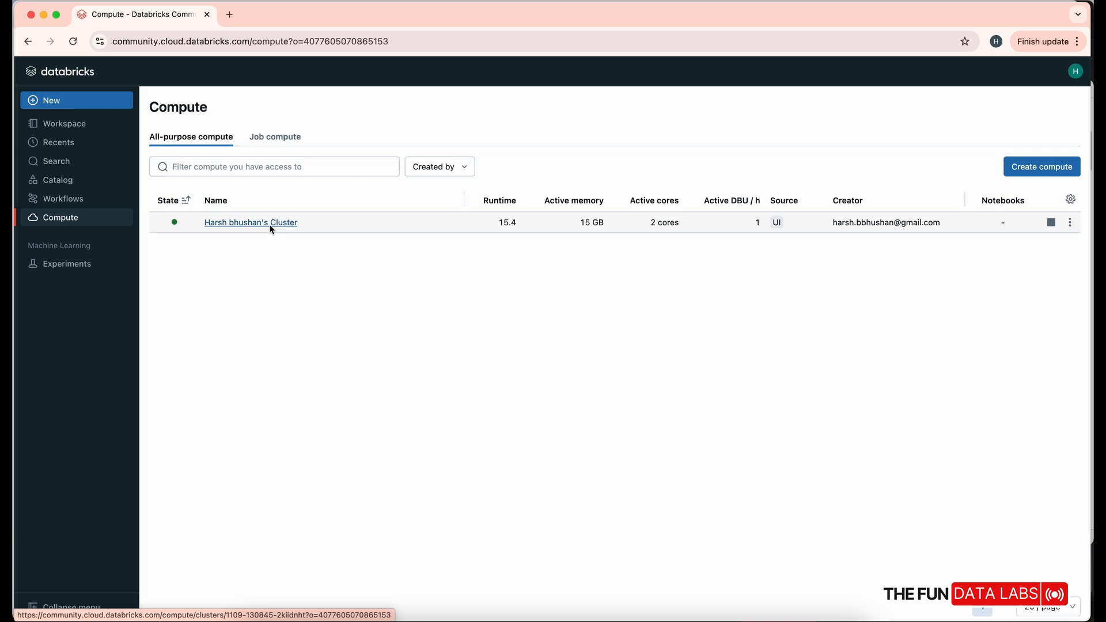
click(57, 188)
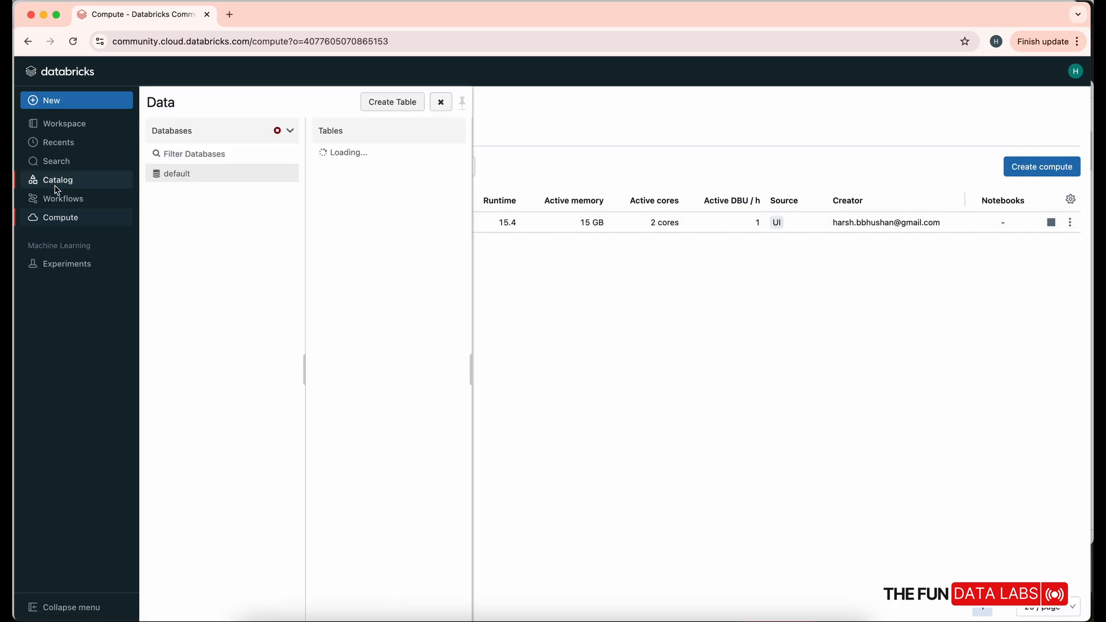
click(177, 176)
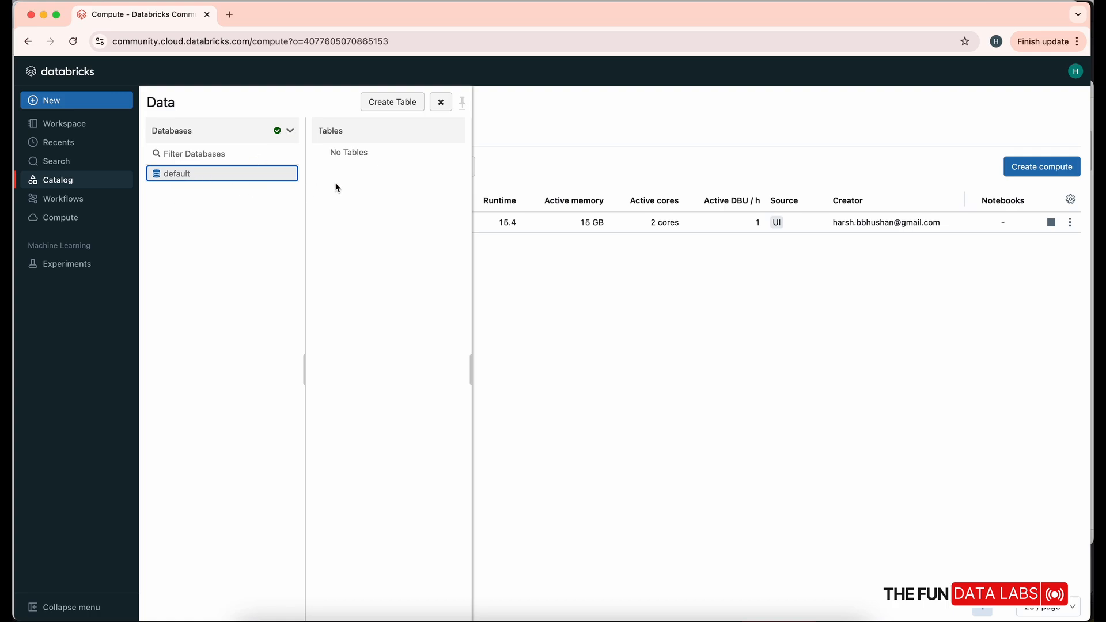
click(358, 154)
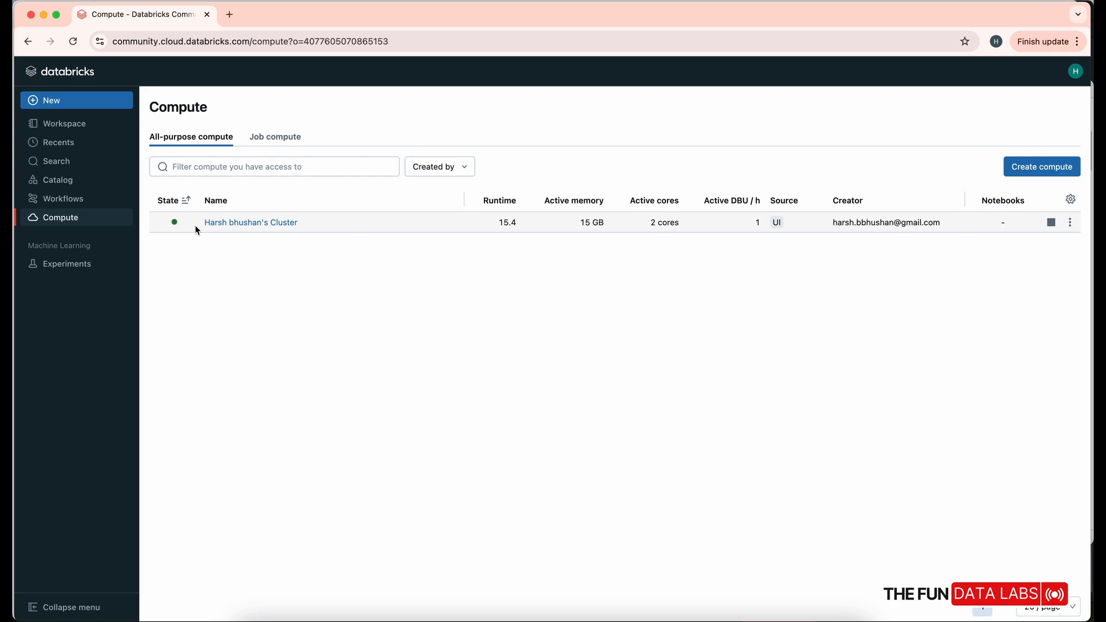
- Select the default database in Catalog and go to its Create Table upload page
click(57, 179)
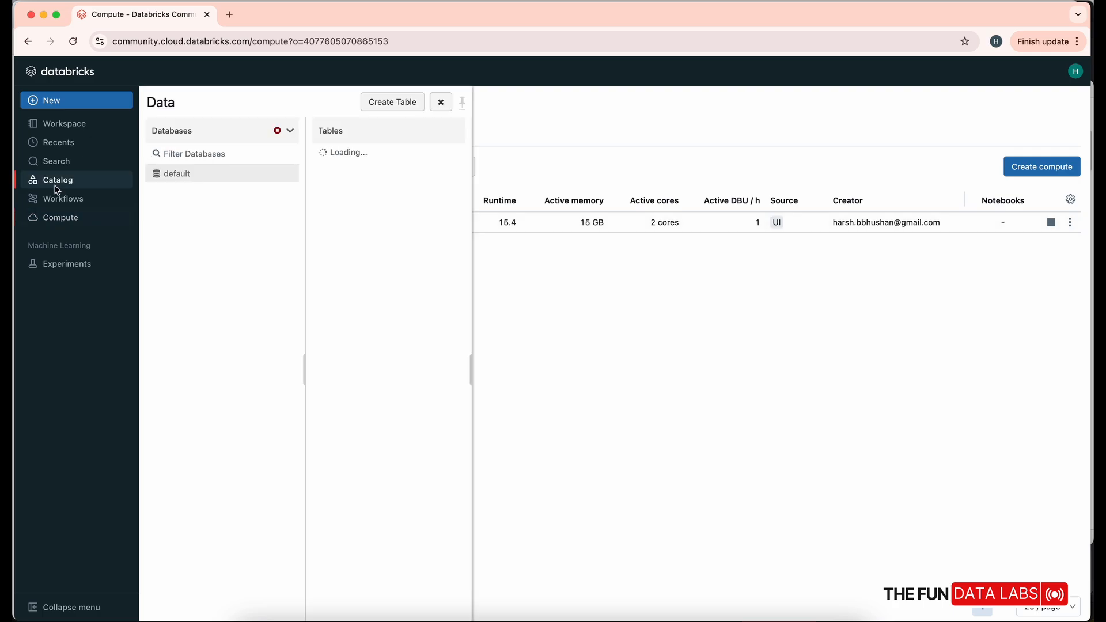
click(179, 181)
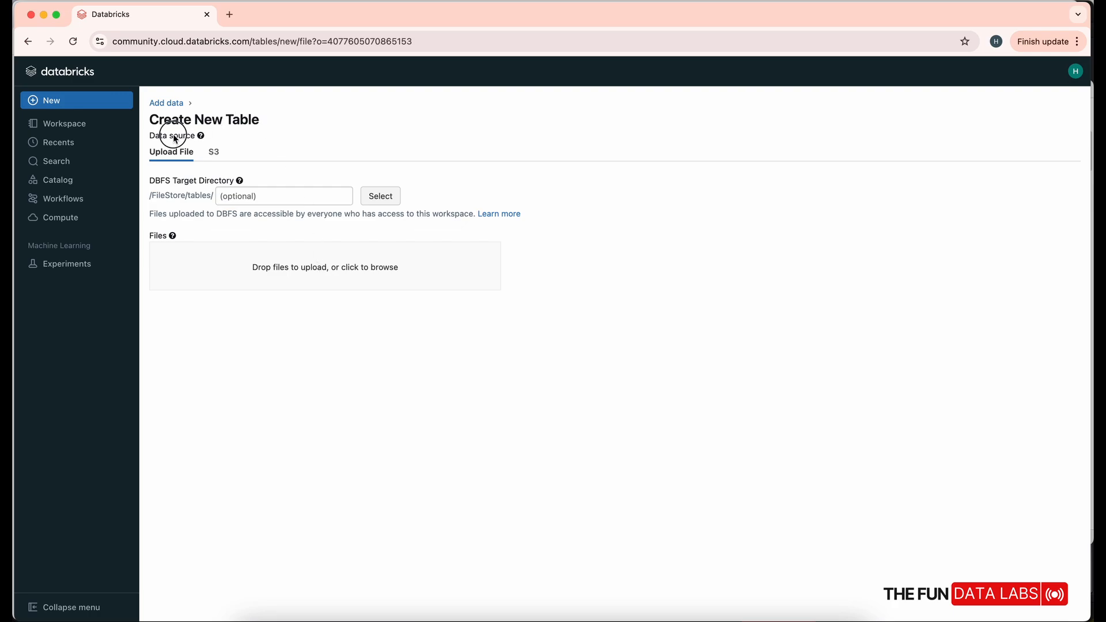
- Review the data source and shared-upload notes, then open the Files drop zone's file browser
drag(173, 136, 197, 137)
mouse_move(200, 137)
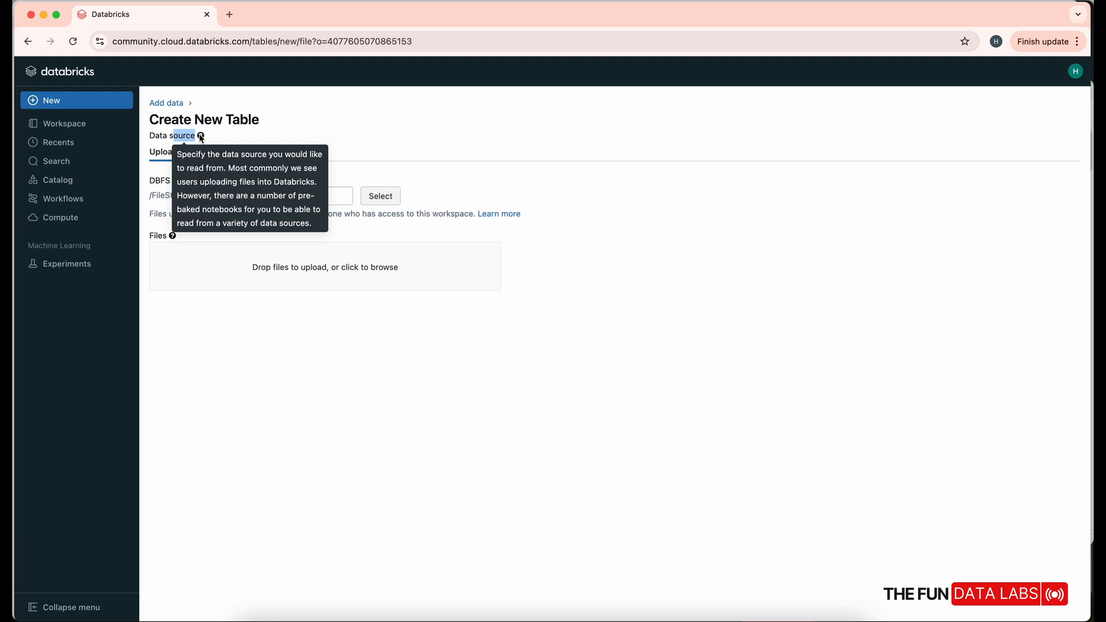
click(200, 354)
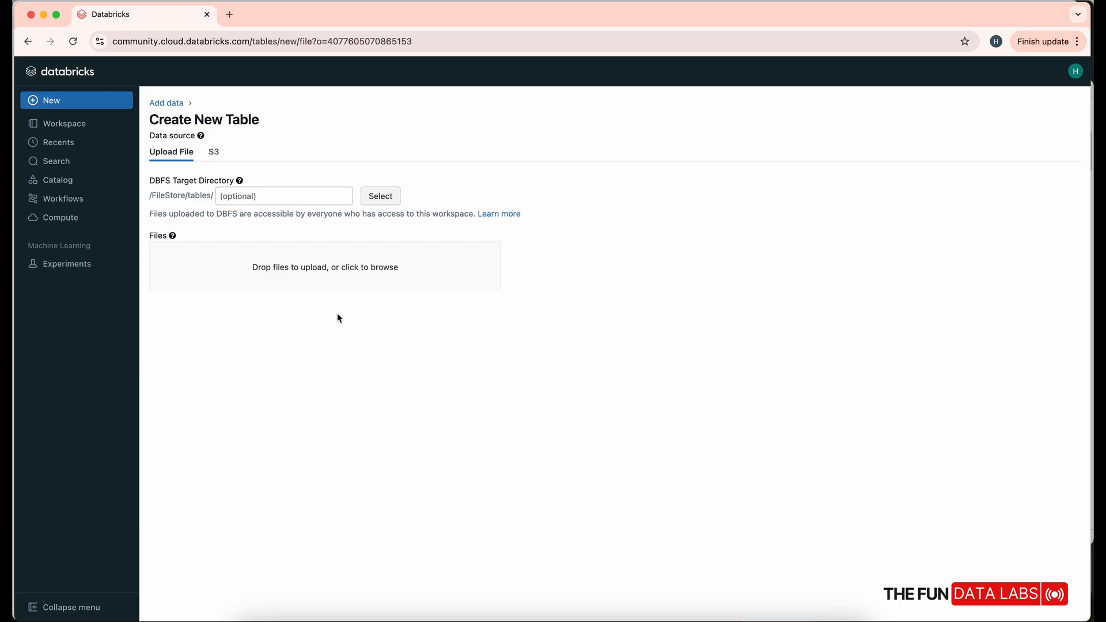
drag(337, 313, 305, 270)
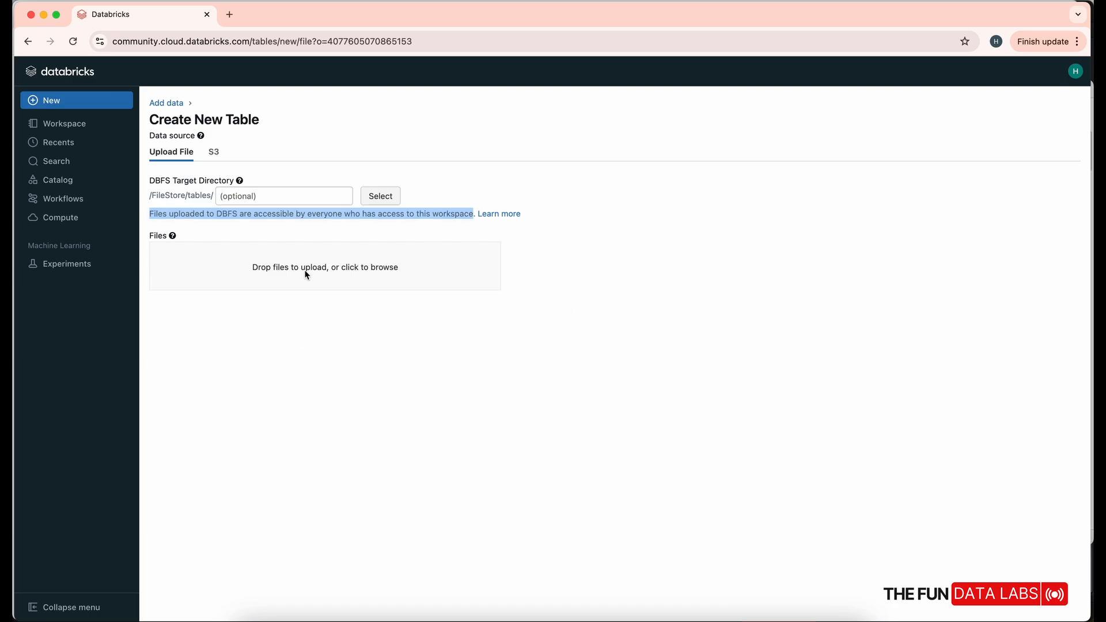
click(306, 273)
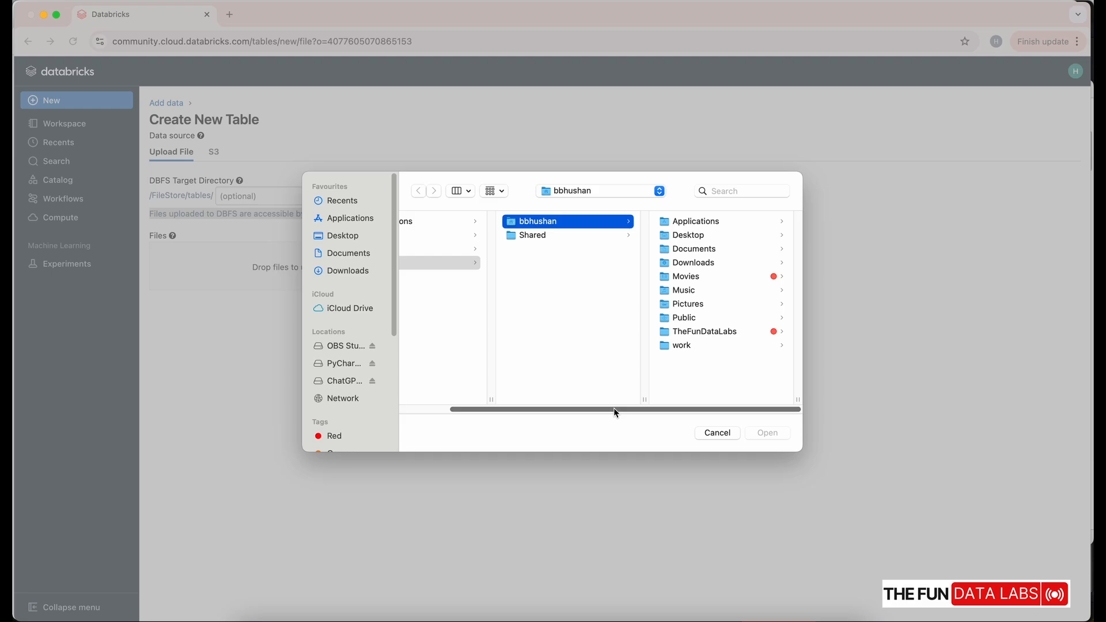
- In a new tab, search Google for 'sample superstore dataset csv'
click(229, 14)
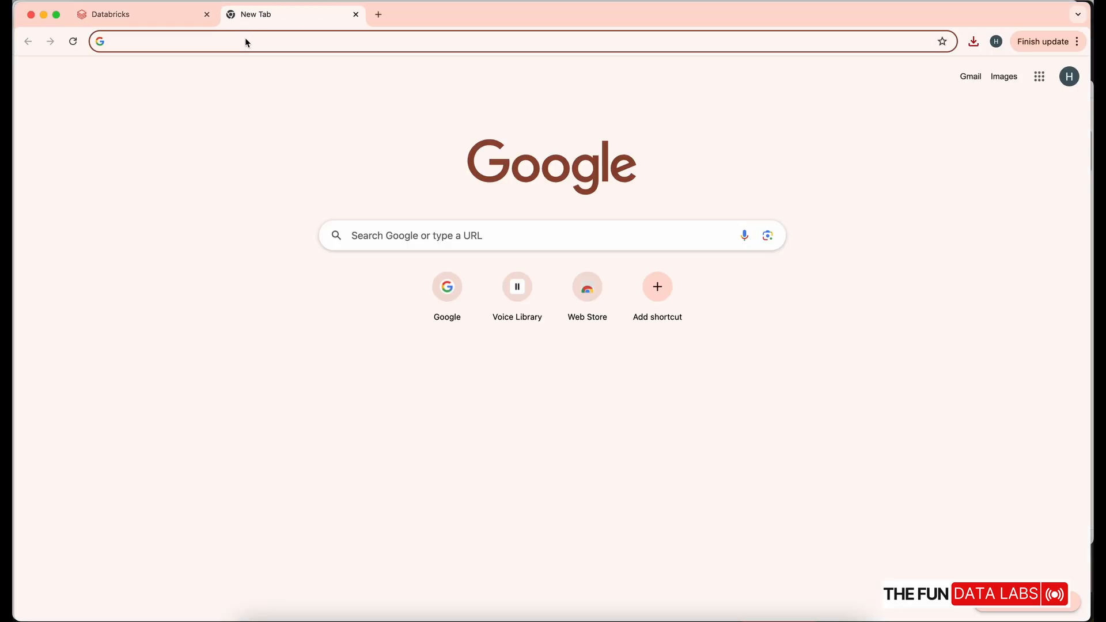
click(244, 39)
text(google.com)
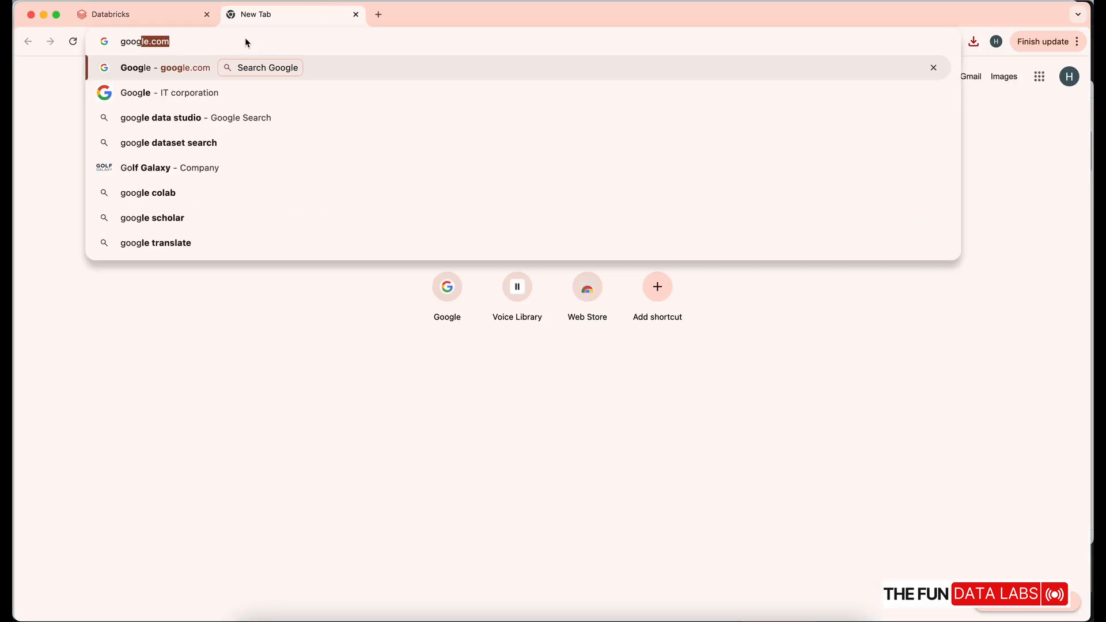
key(Return)
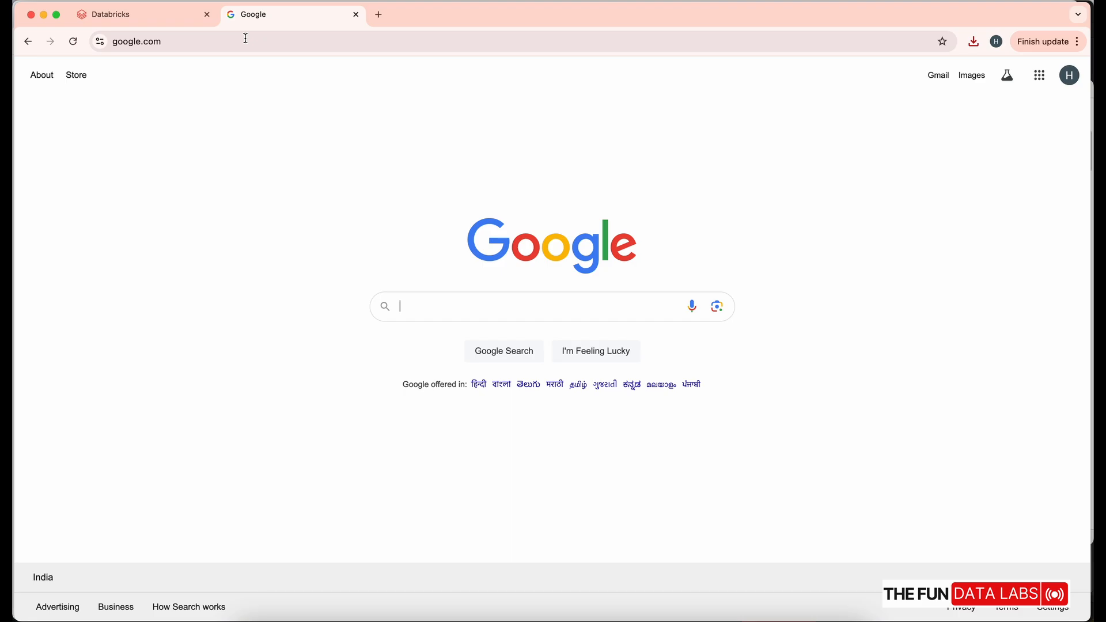
text(sample superstore dataset csv)
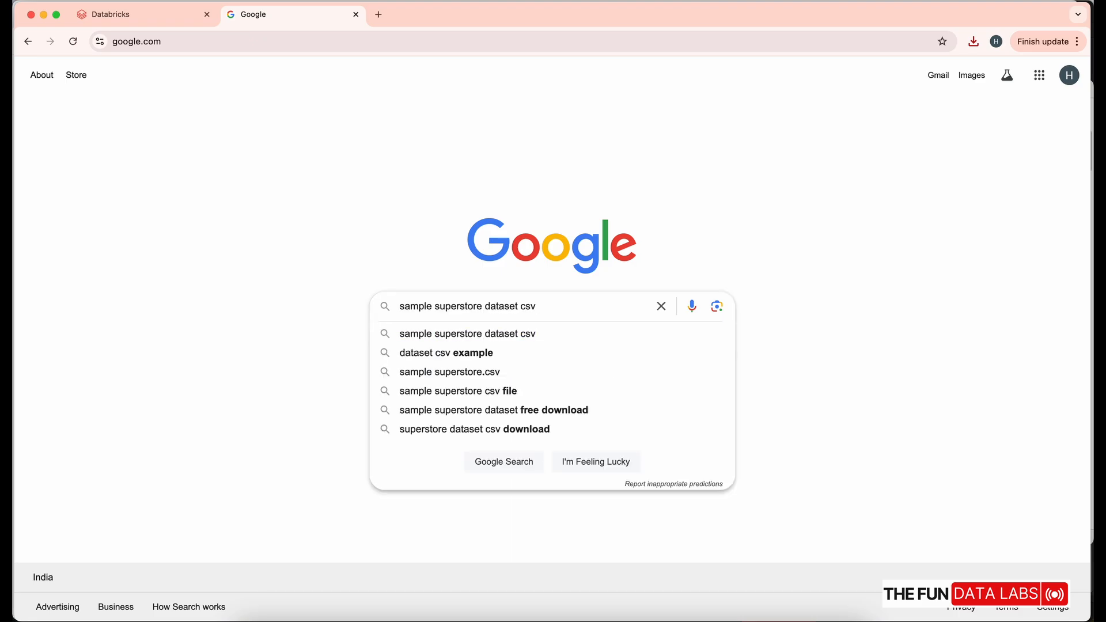
key(Return)
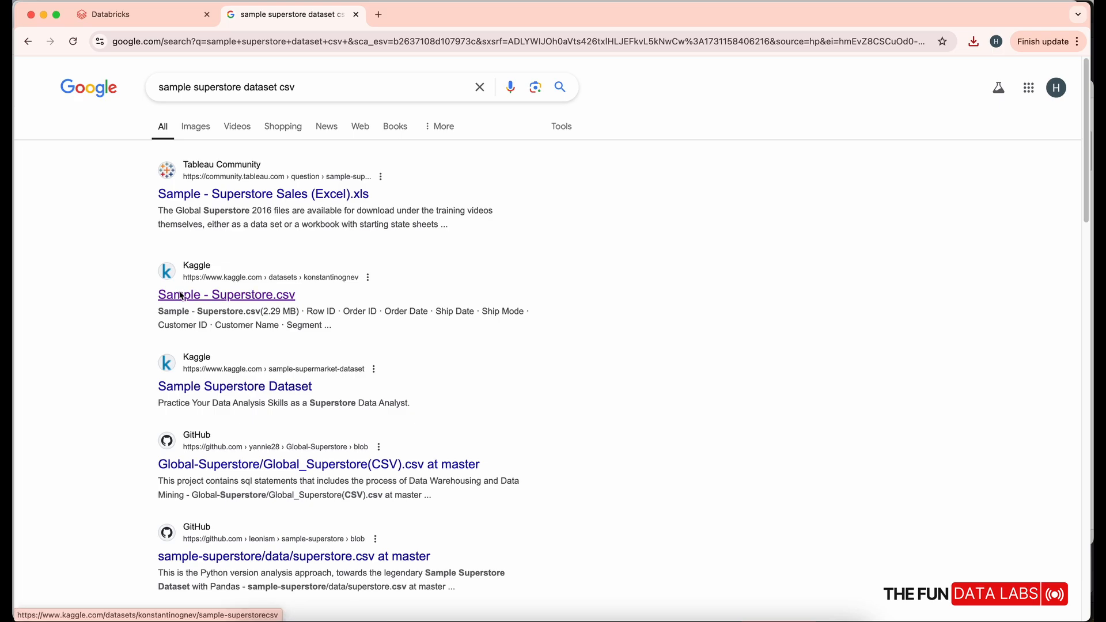
- Open Kaggle's Sample - Superstore.csv result in a new tab
click(244, 297)
right_click(244, 297)
click(254, 299)
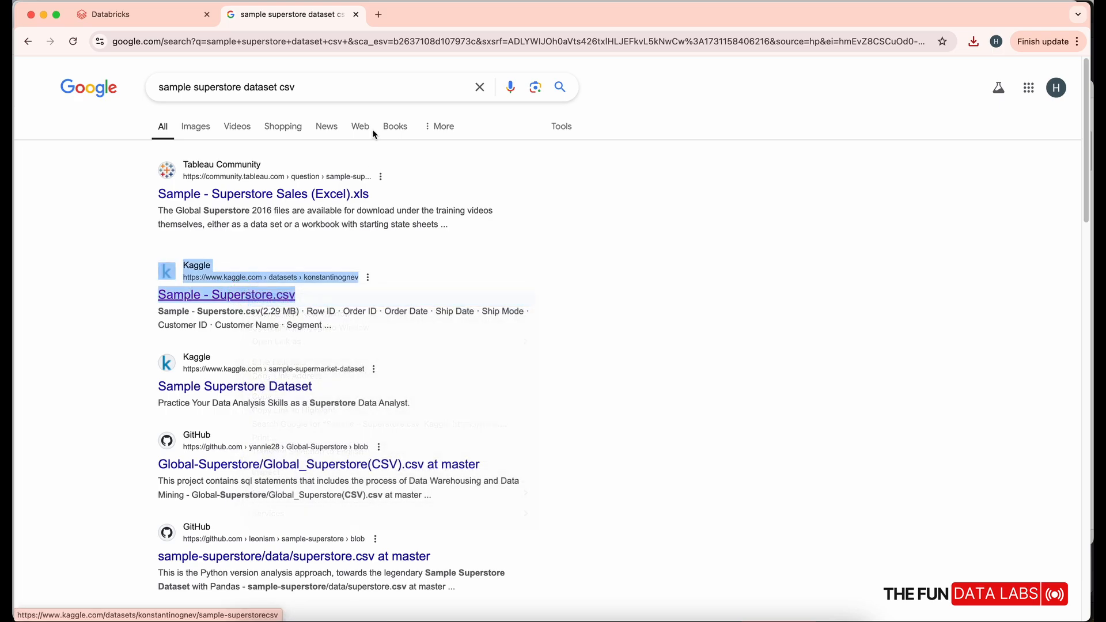
- Download Kaggle's Sample - Superstore dataset as a zip and confirm it in the downloads panel
click(394, 17)
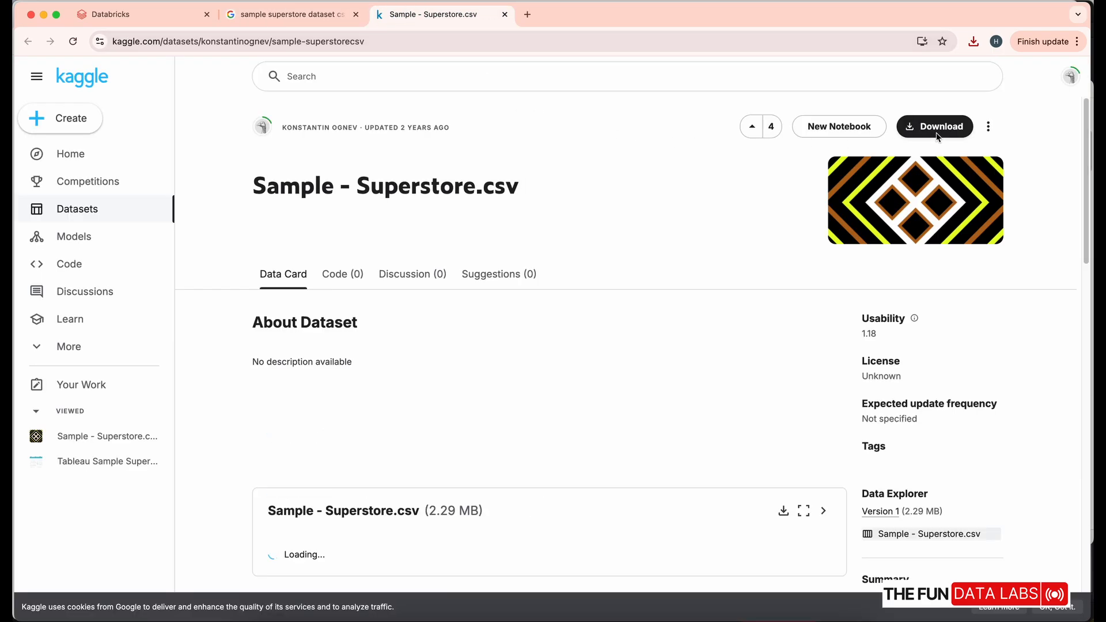
click(940, 128)
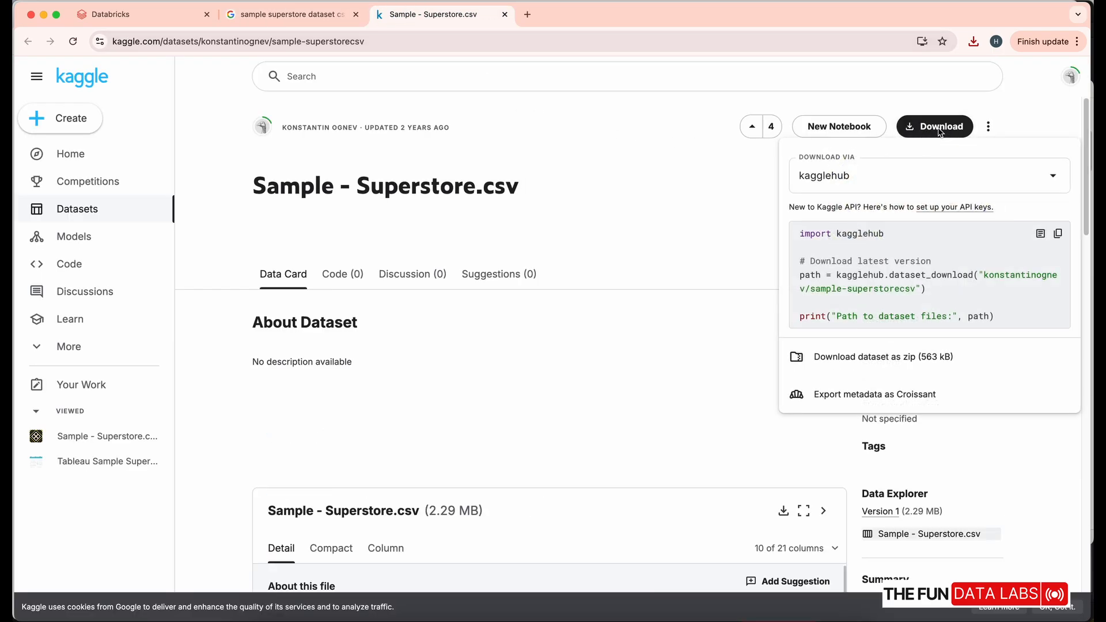
click(873, 358)
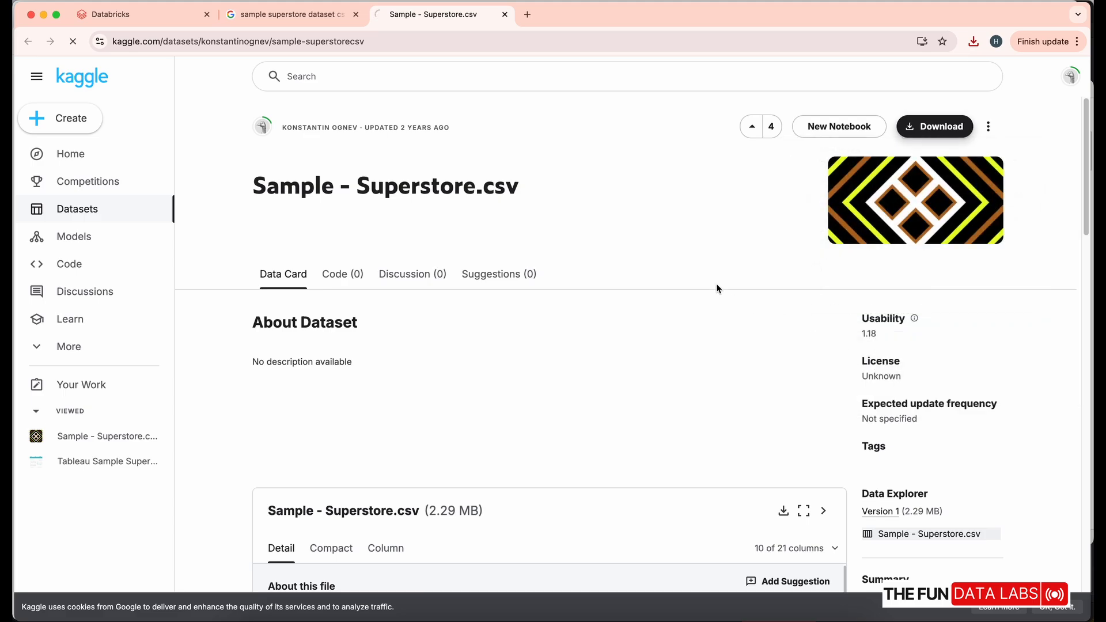
click(974, 40)
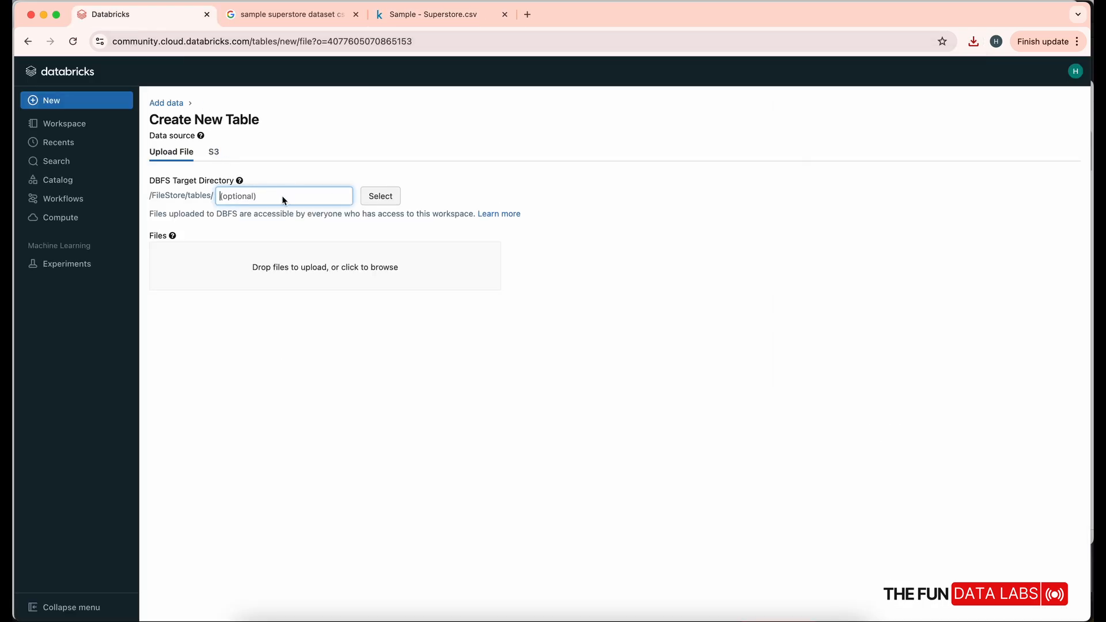
- Upload Sample - Superstore.csv from Downloads through the Databricks Files drop zone
click(261, 275)
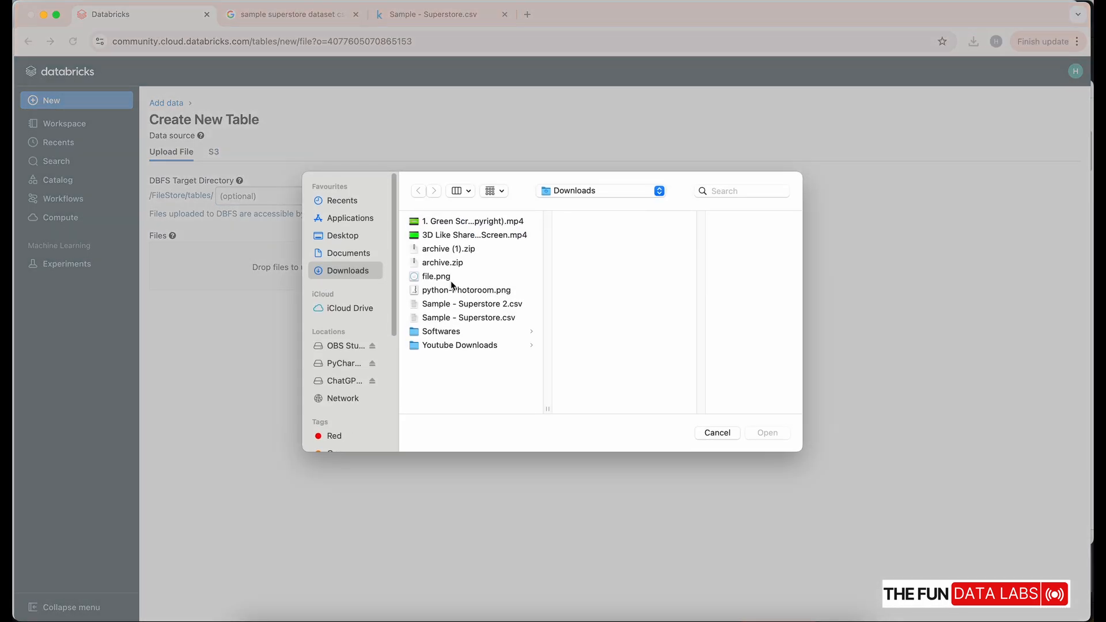
click(477, 317)
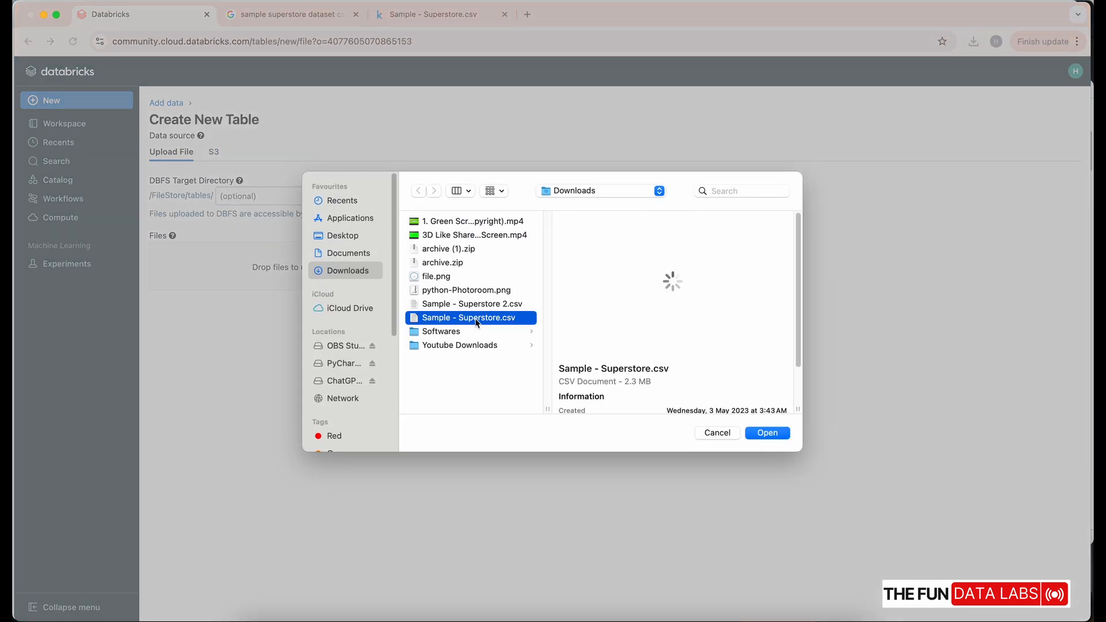
click(768, 432)
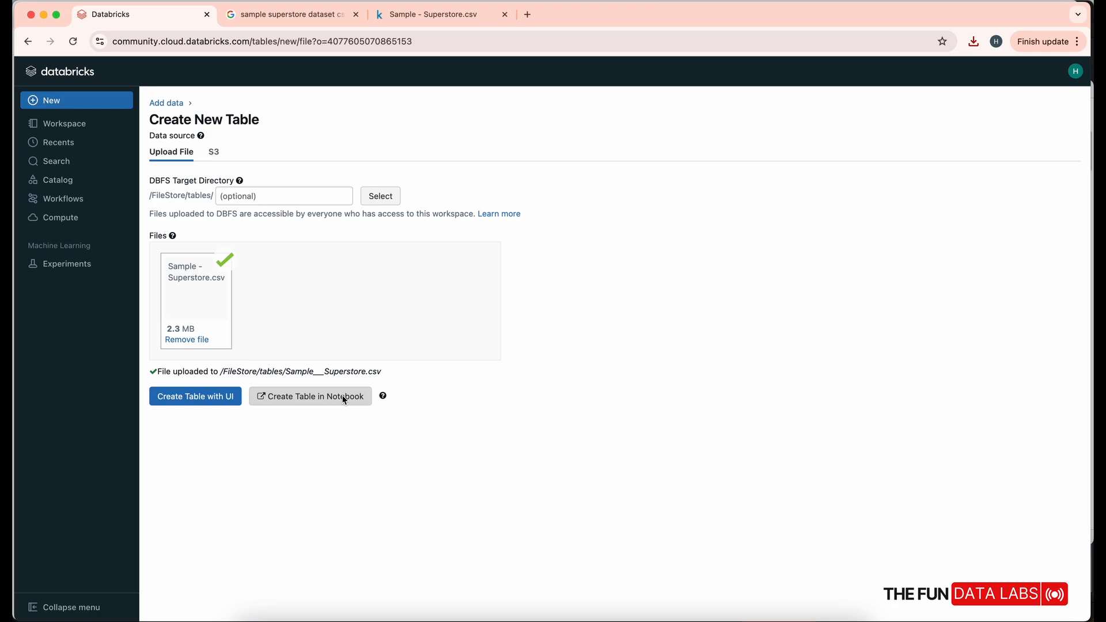
- Create the table with the UI, previewing the uploaded data on the running cluster
click(176, 394)
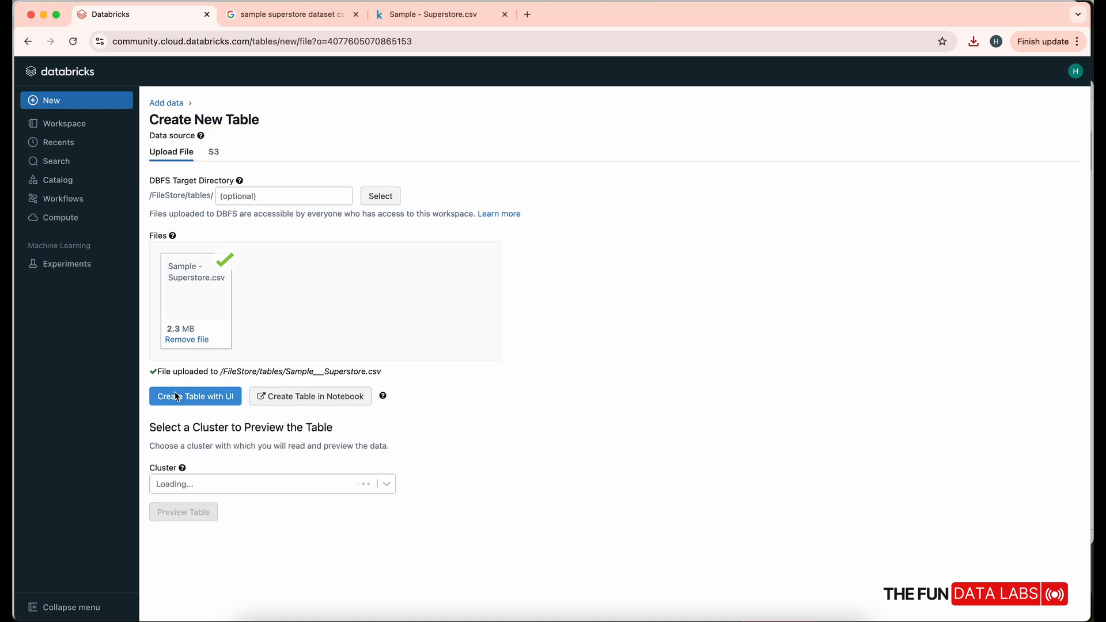
click(308, 488)
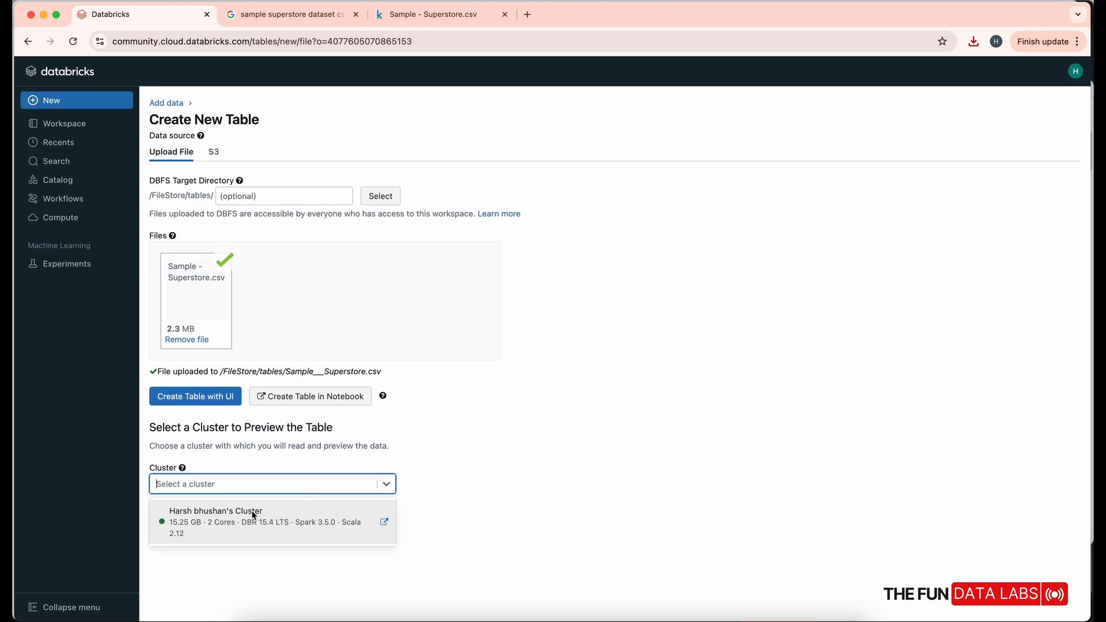
click(252, 515)
click(184, 512)
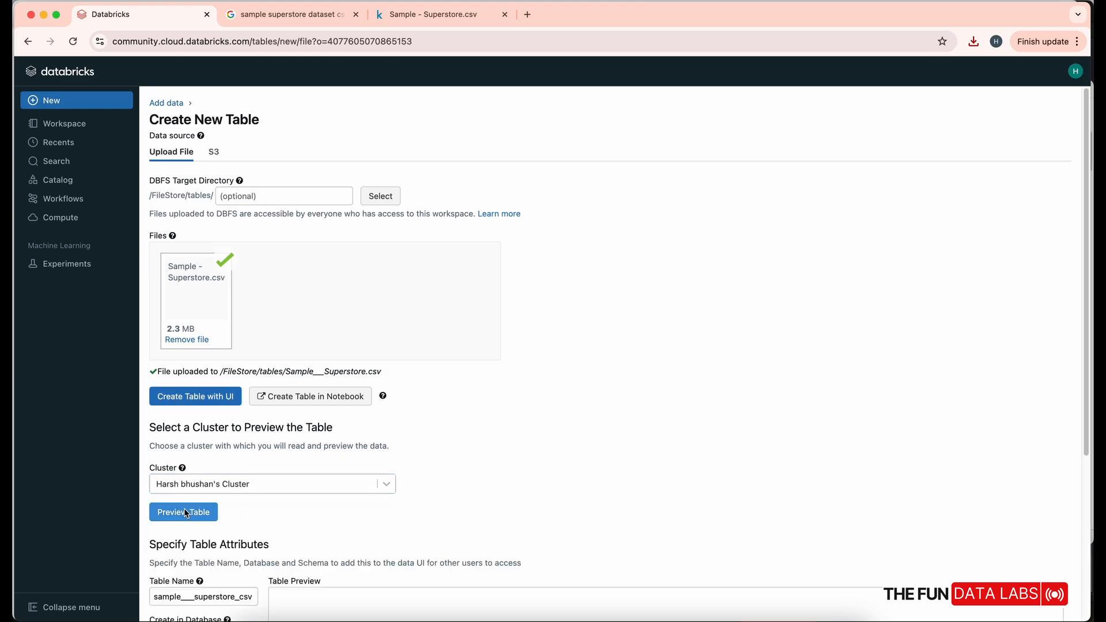
scroll(492, 450, down, 4)
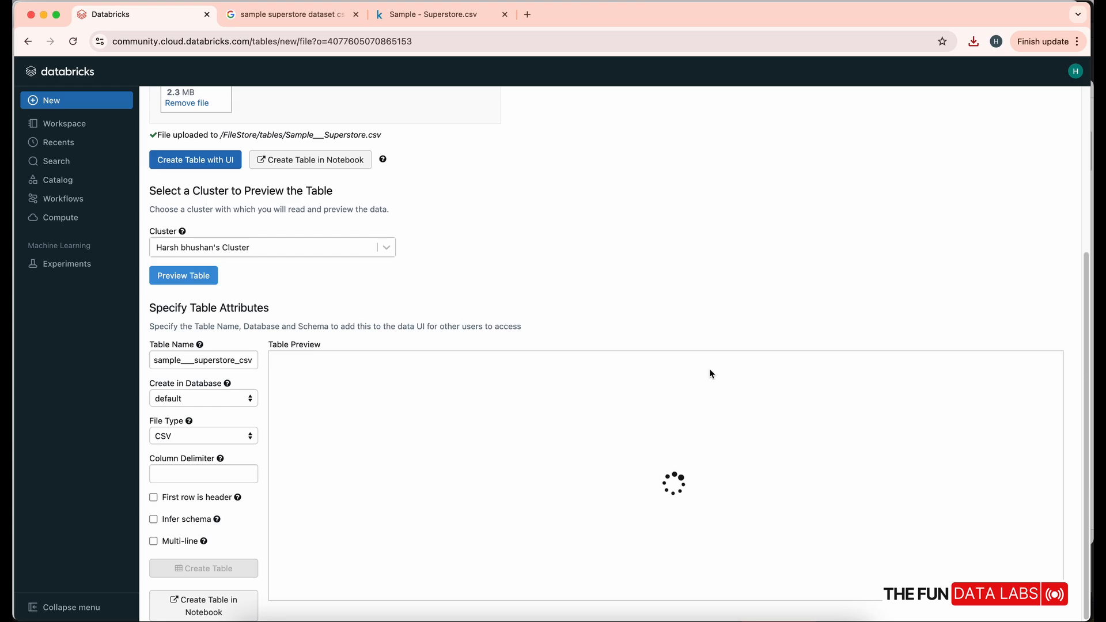
- Rename the table from sample_superstore_csv to superstore
double_click(229, 360)
click(231, 359)
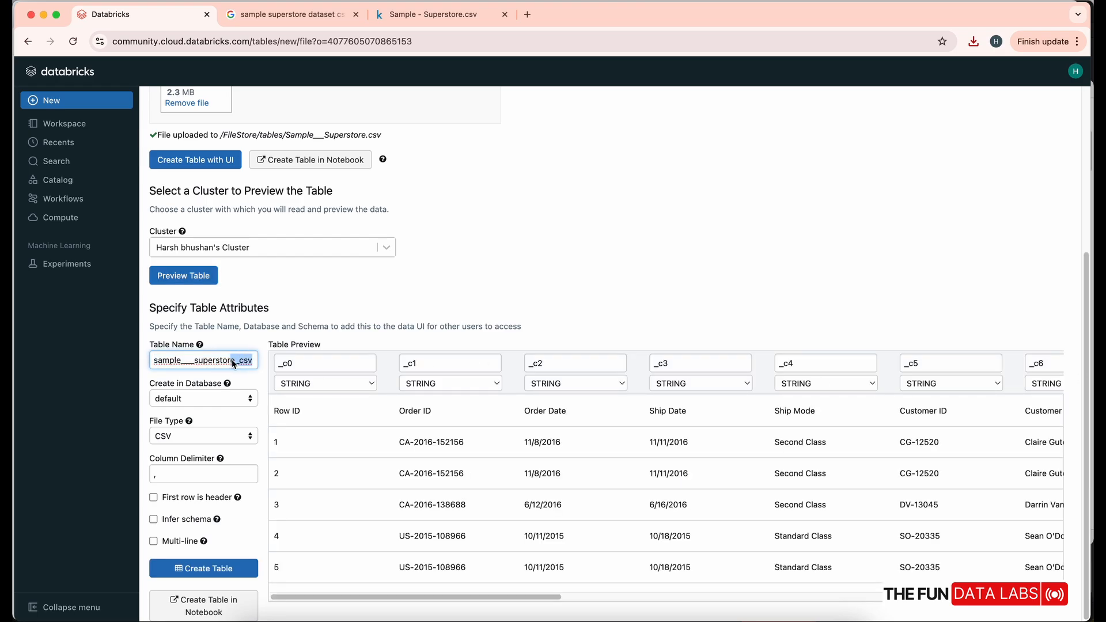
drag(239, 360, 235, 361)
click(254, 363)
key(BackSpace)
key(BackSpace)
key(BackSpace)
click(196, 361)
key(BackSpace)
key(BackSpace)
key(BackSpace)
key(BackSpace)
key(BackSpace)
key(BackSpace)
key(BackSpace)
key(BackSpace)
- Tick 'First row is header' and create the superstore table
click(196, 474)
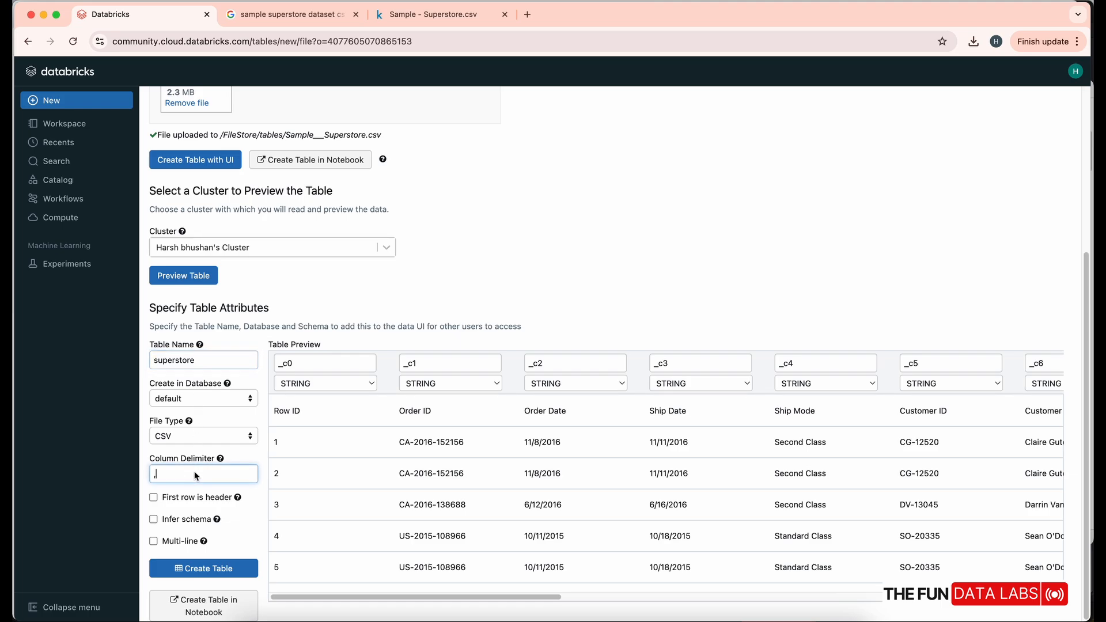
click(193, 498)
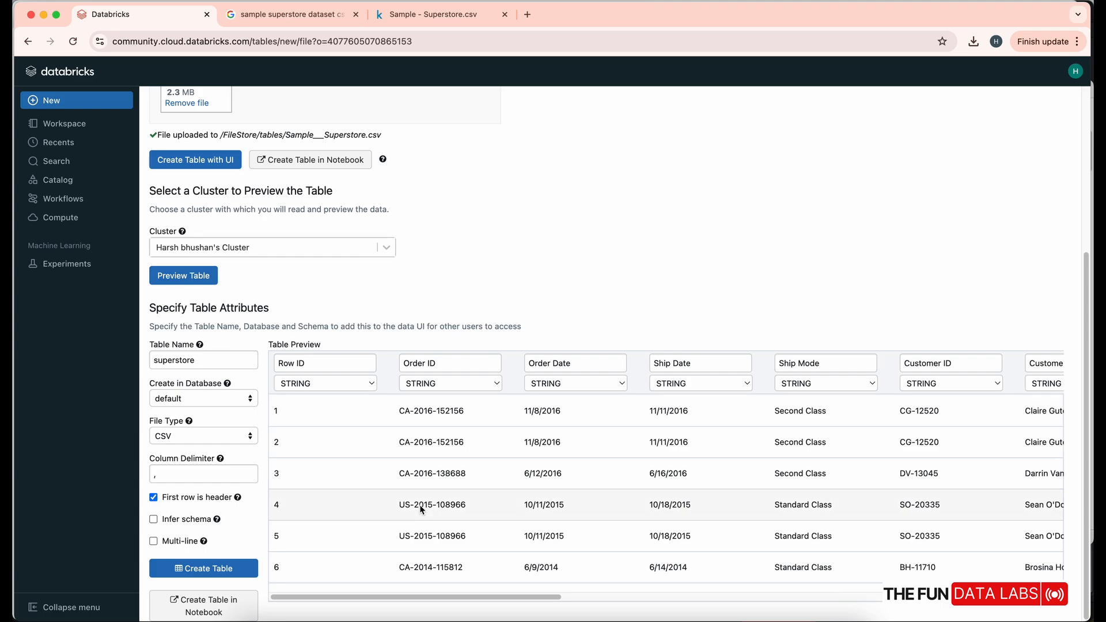
scroll(362, 527, down, 4)
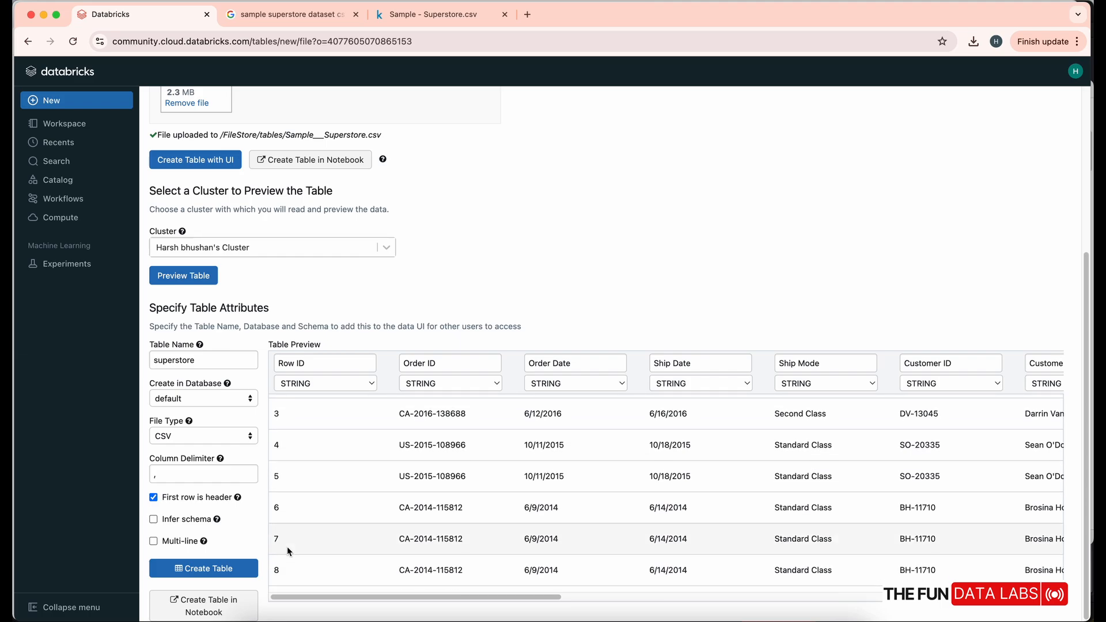
click(220, 571)
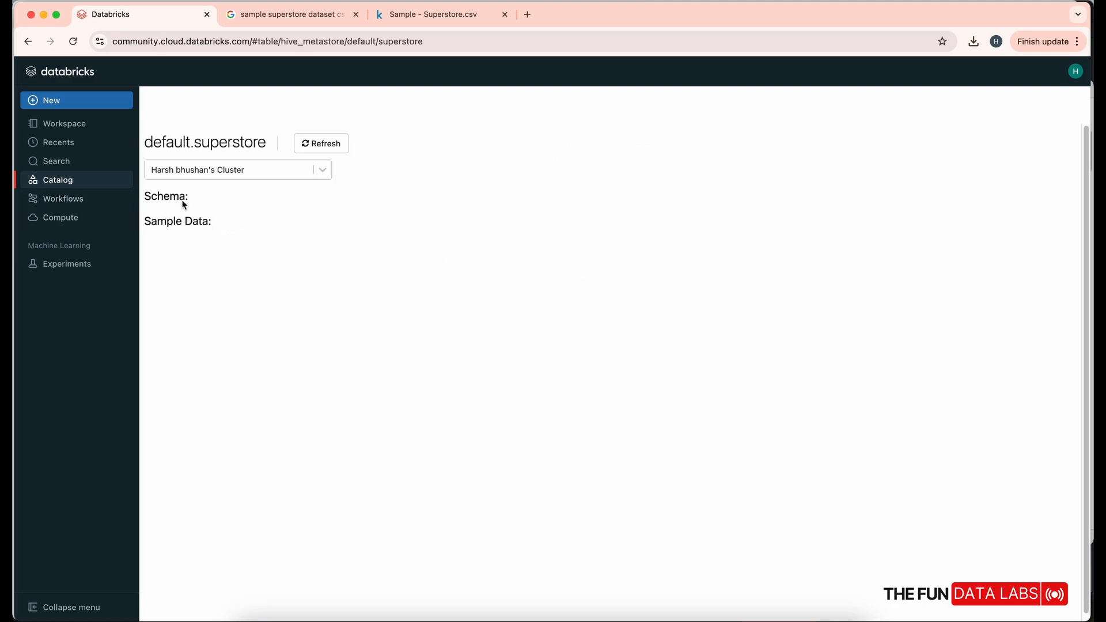
- Re-upload Sample - Superstore.csv to /FileStore/tables and create a table from it in a notebook
click(321, 146)
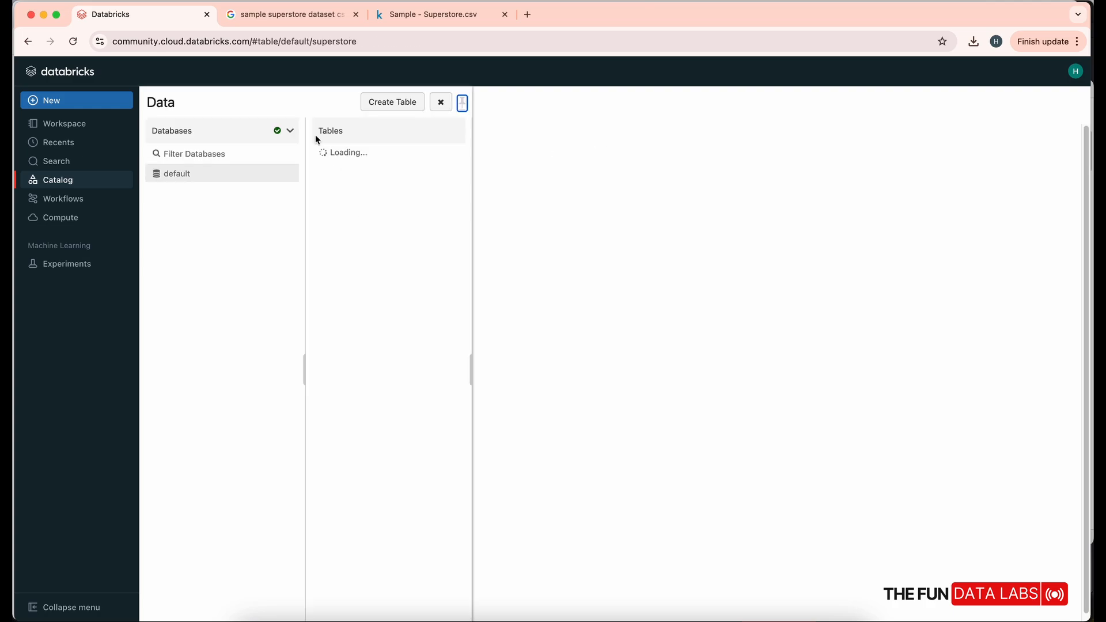
click(389, 104)
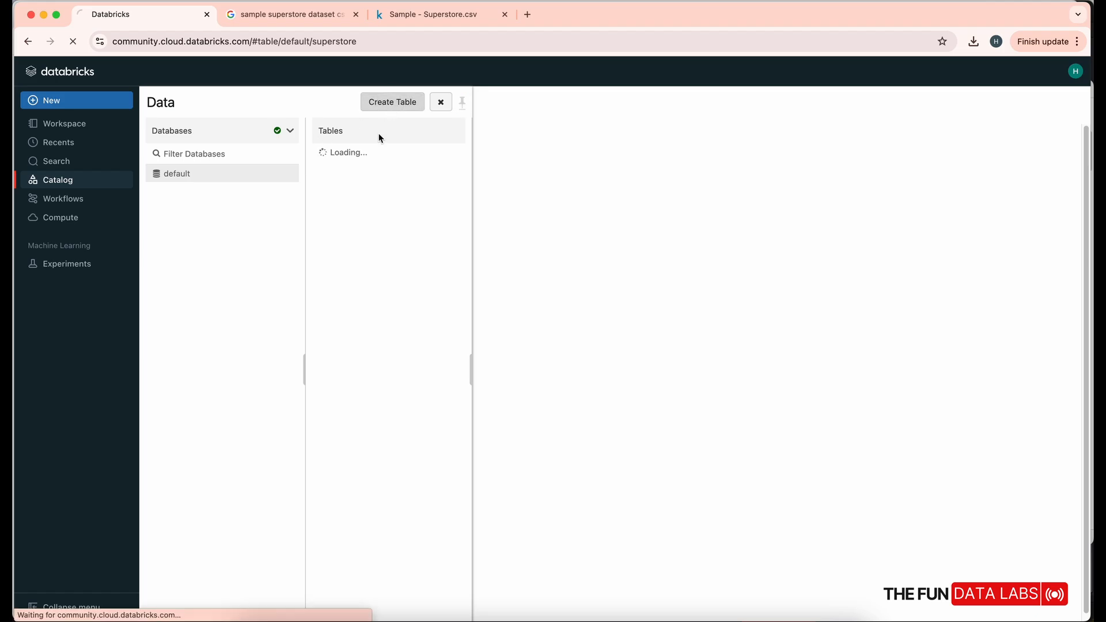
click(259, 261)
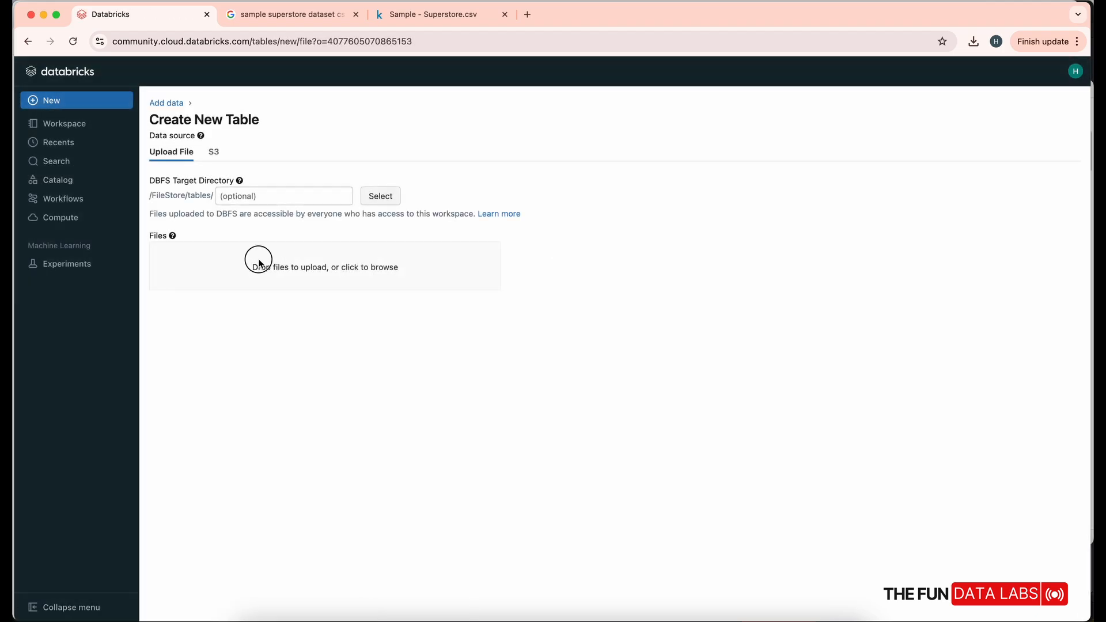
click(438, 317)
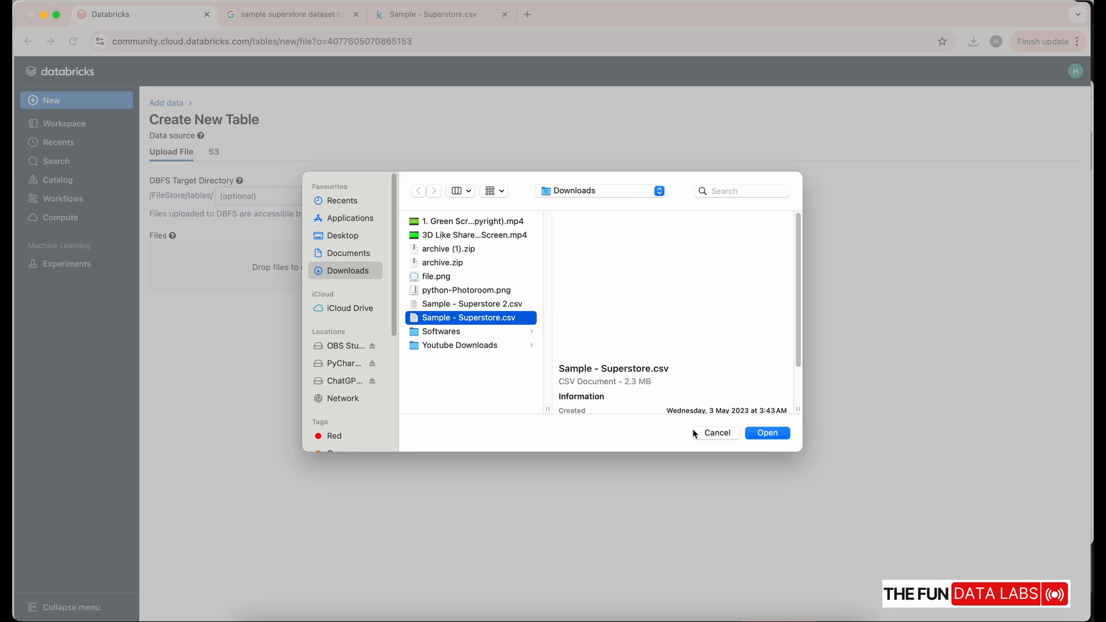
click(769, 434)
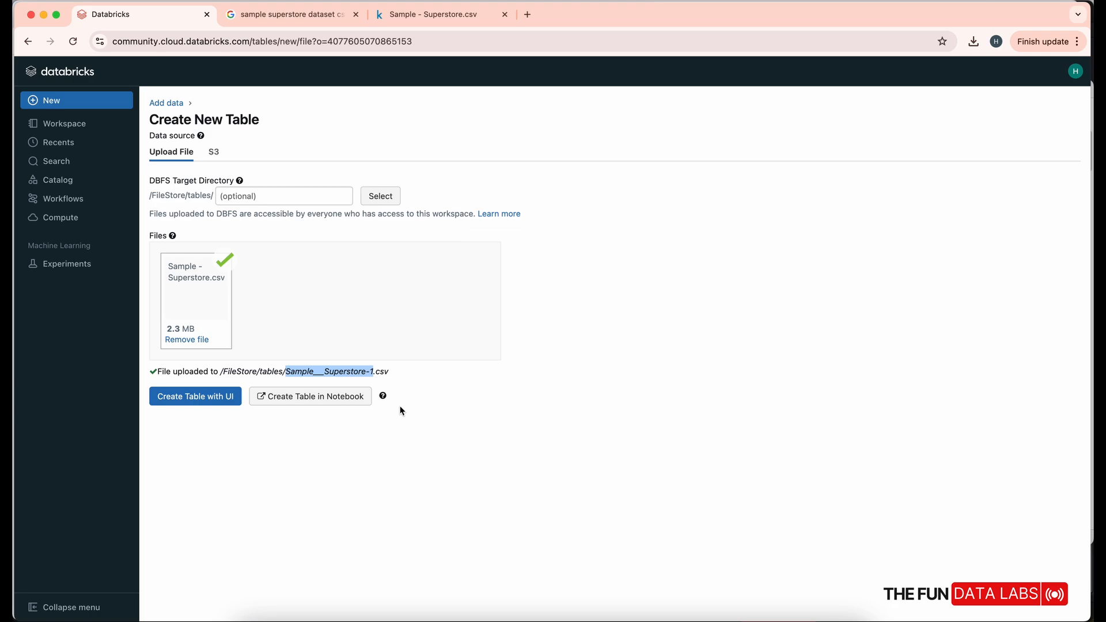
click(329, 400)
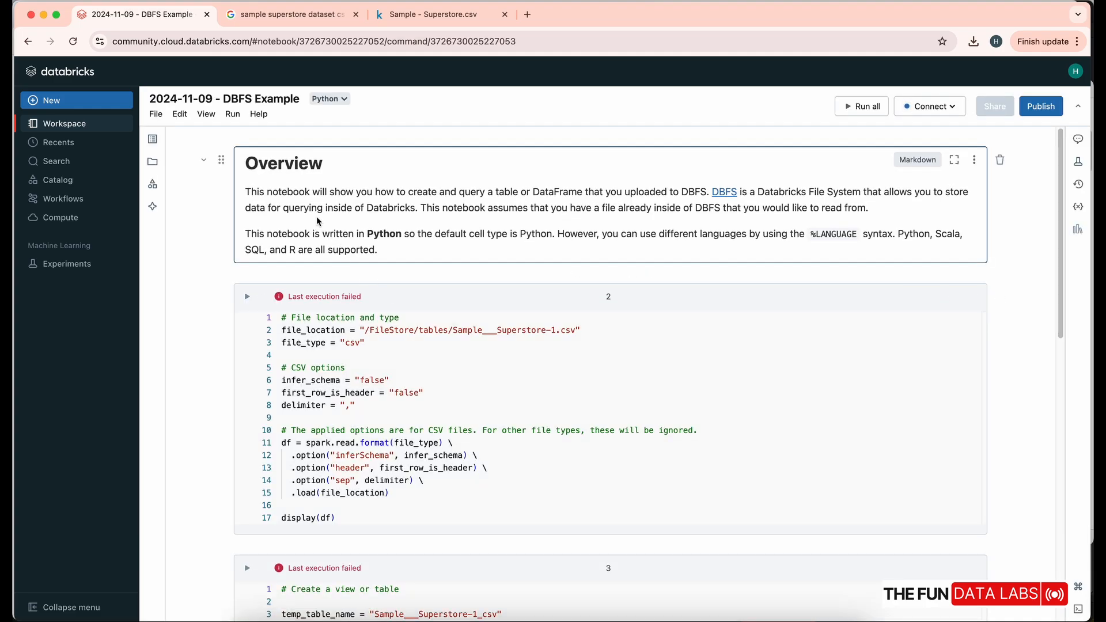
- Rename the notebook to 'First Data Upload'
click(205, 102)
key(super+a)
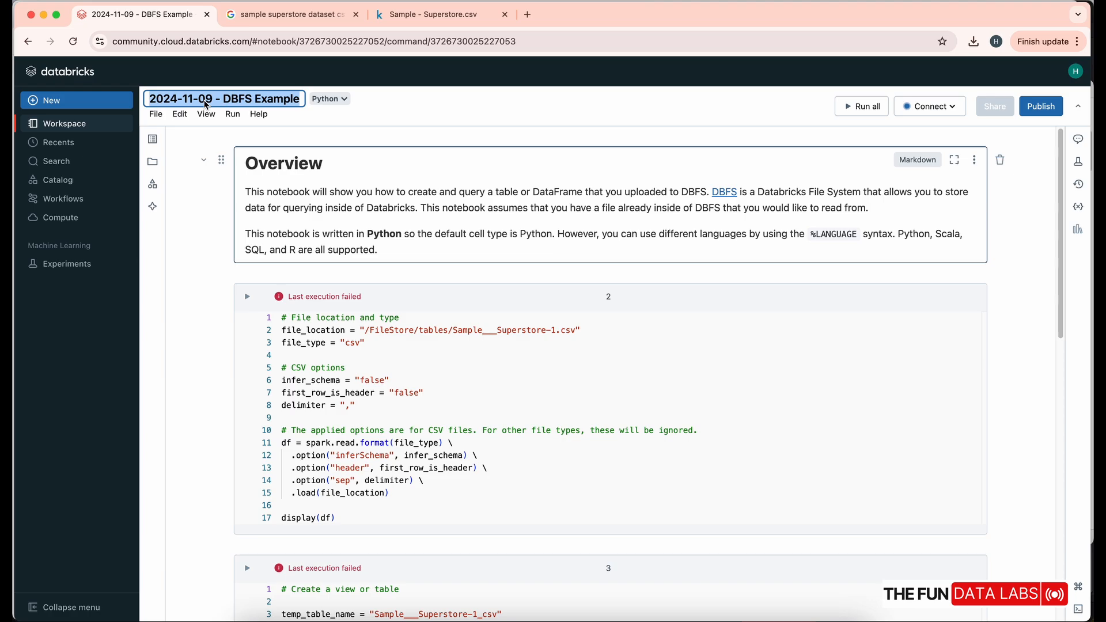
text(First D)
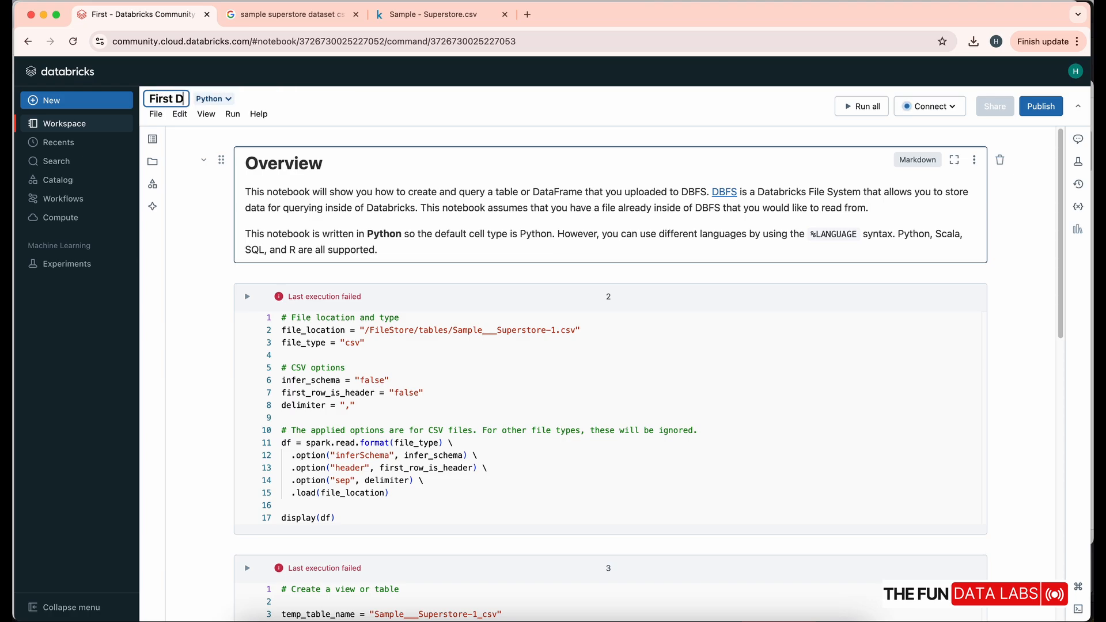
text(ata Upload)
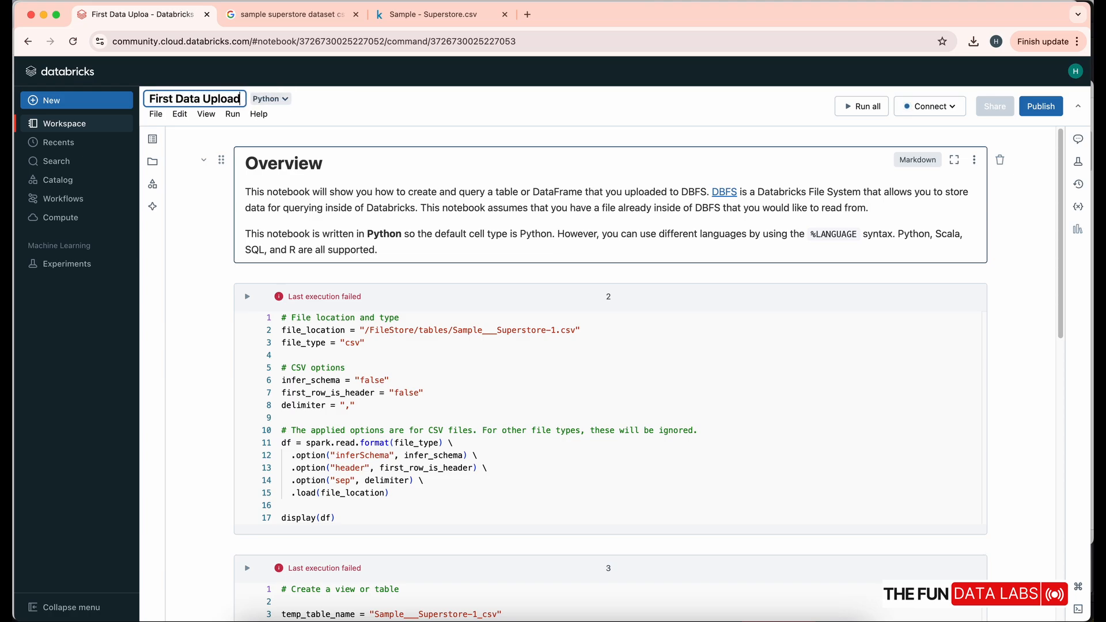
key(super+a)
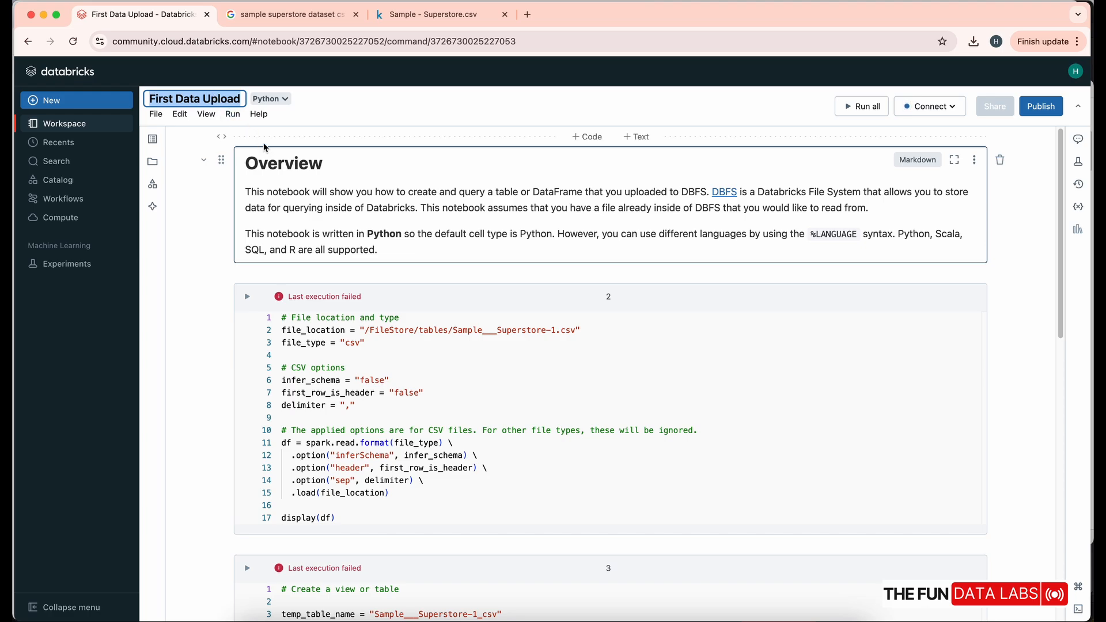
click(285, 100)
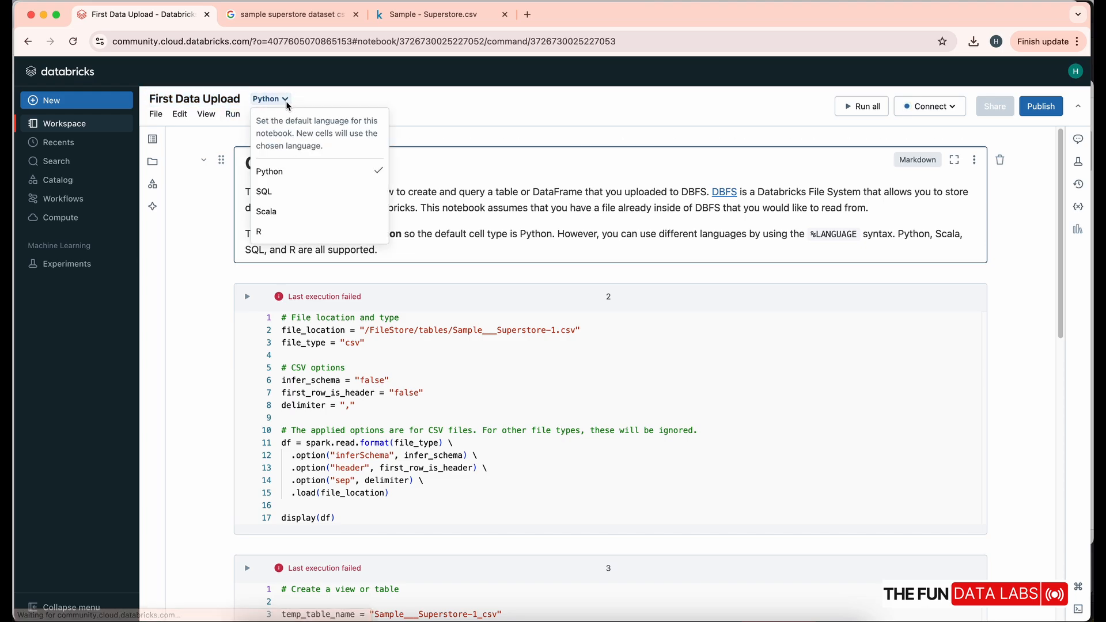
- Keep Python as the notebook language, review the code cells, and list the clusters to connect
click(283, 99)
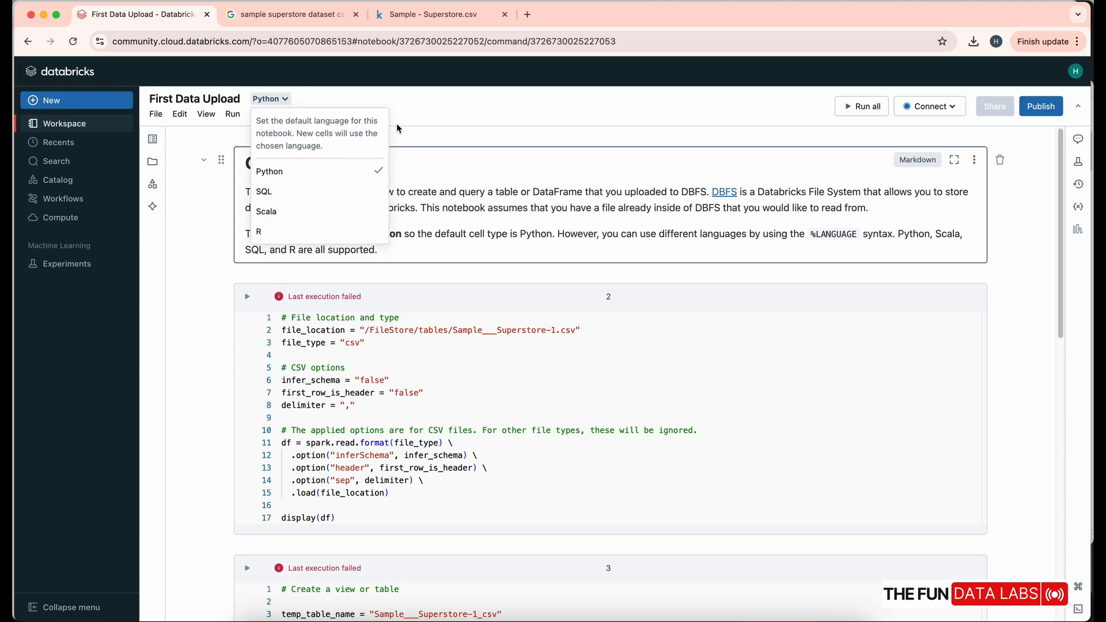
click(412, 121)
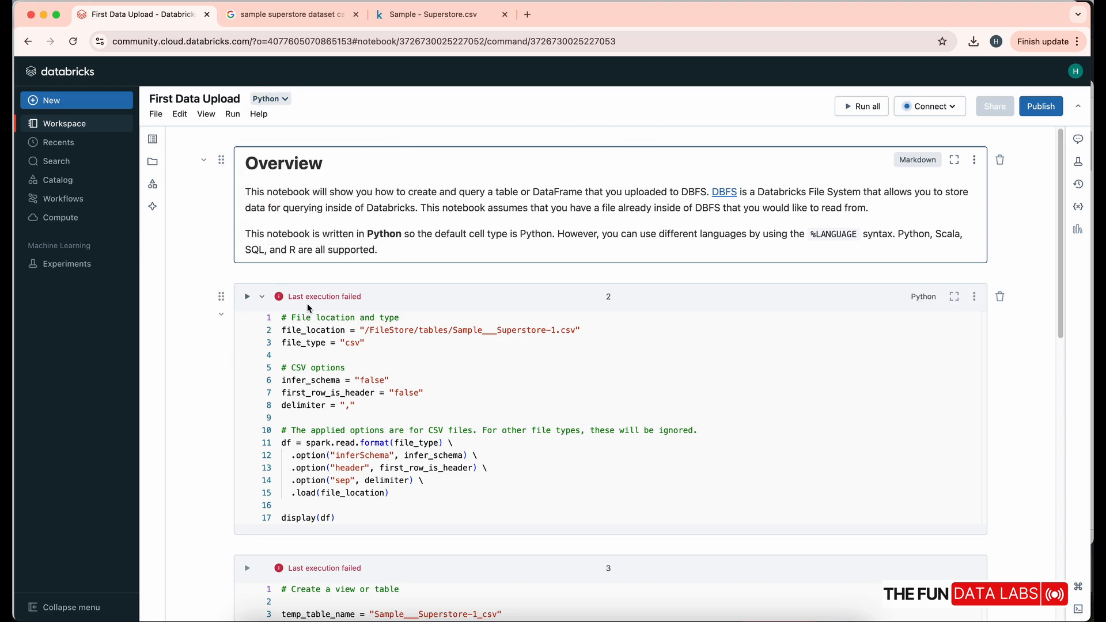
scroll(311, 305, down, 1)
click(404, 325)
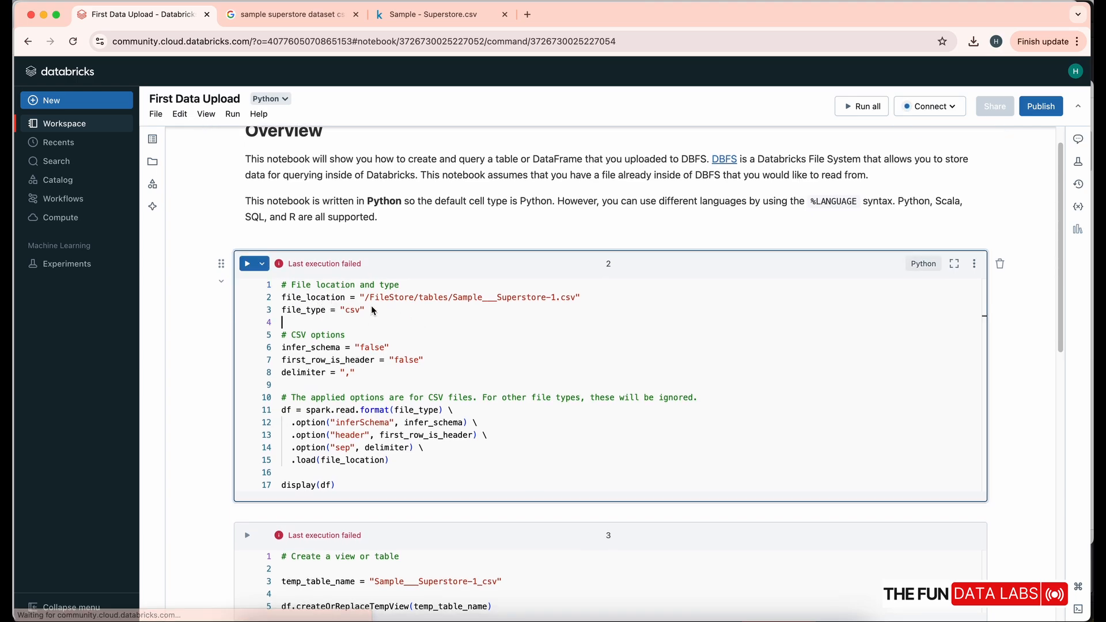
scroll(233, 330, down, 2)
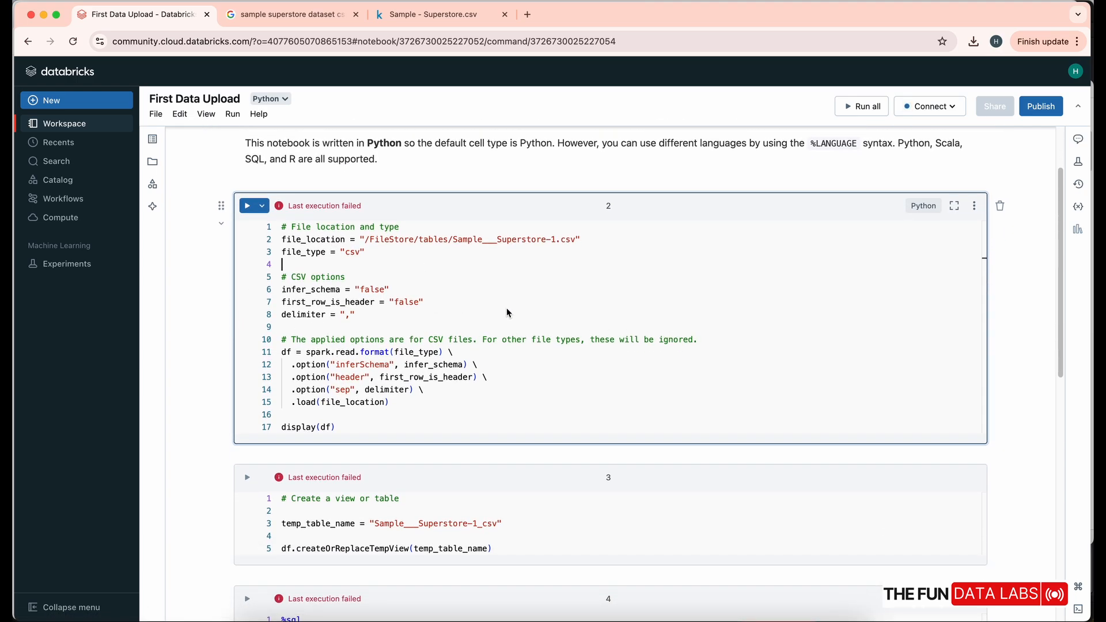
scroll(507, 311, up, 4)
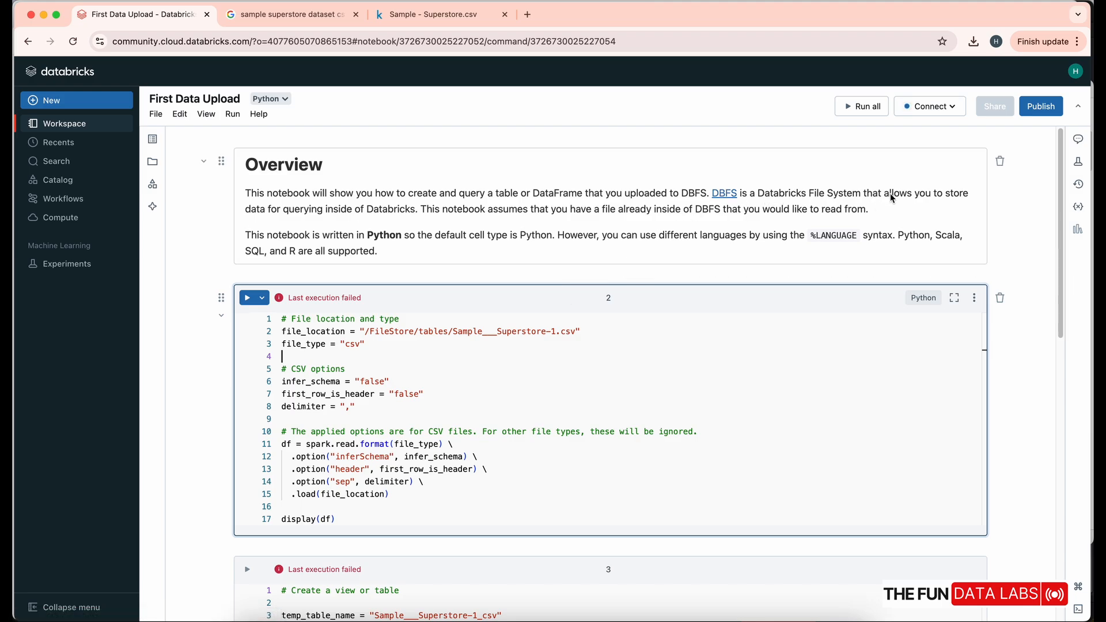
click(921, 112)
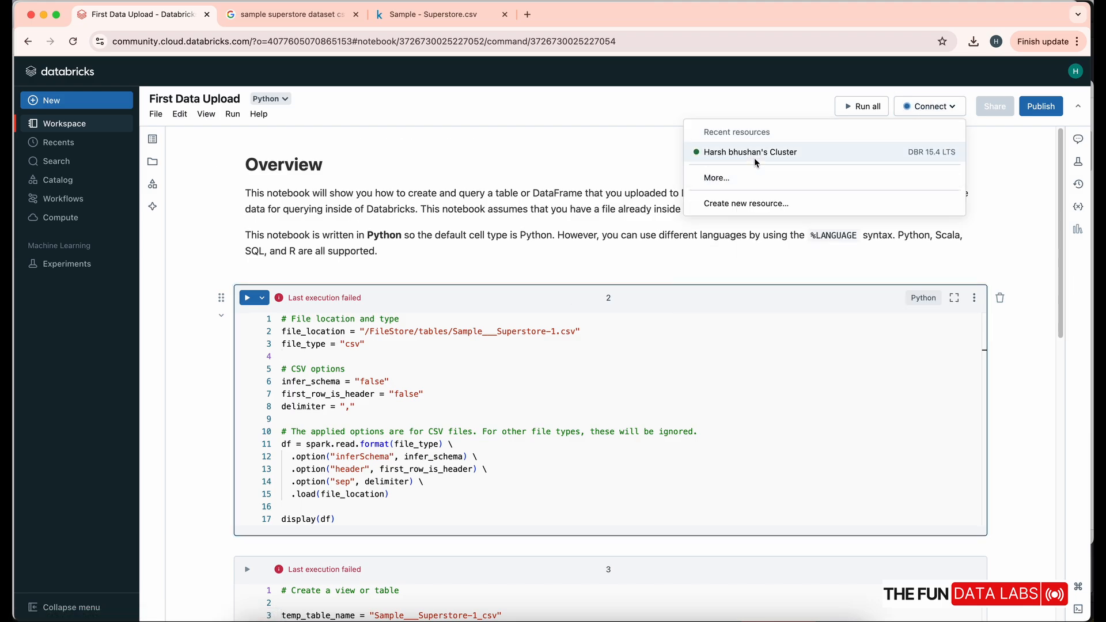
- Attach the running cluster and review file_location, csv file_type, and false infer_schema and header settings
click(752, 153)
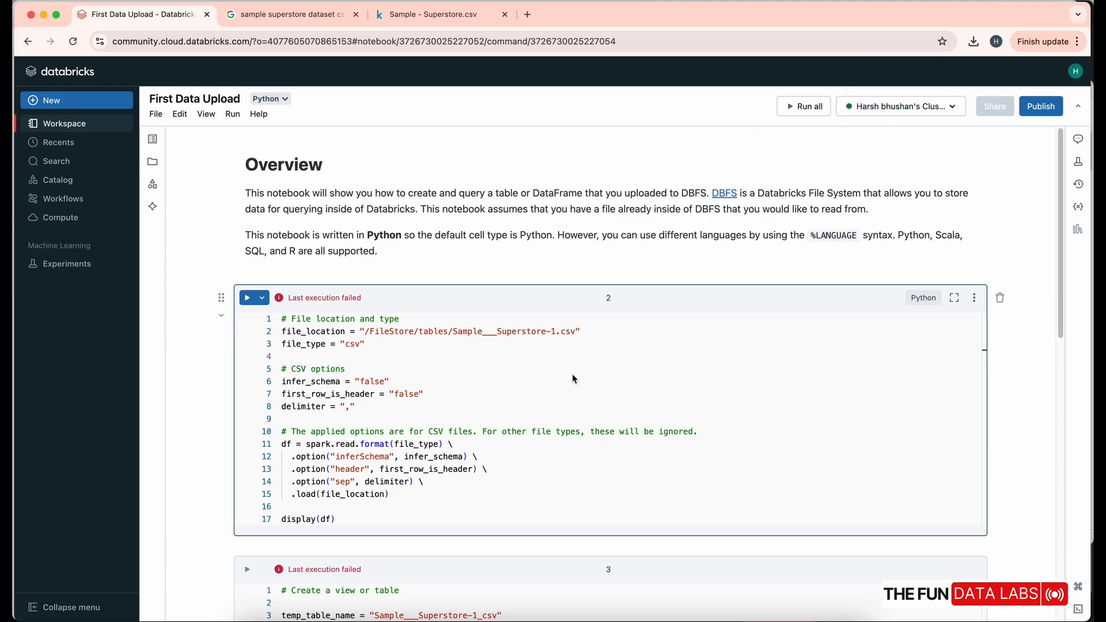
drag(310, 332, 576, 334)
drag(317, 344, 370, 344)
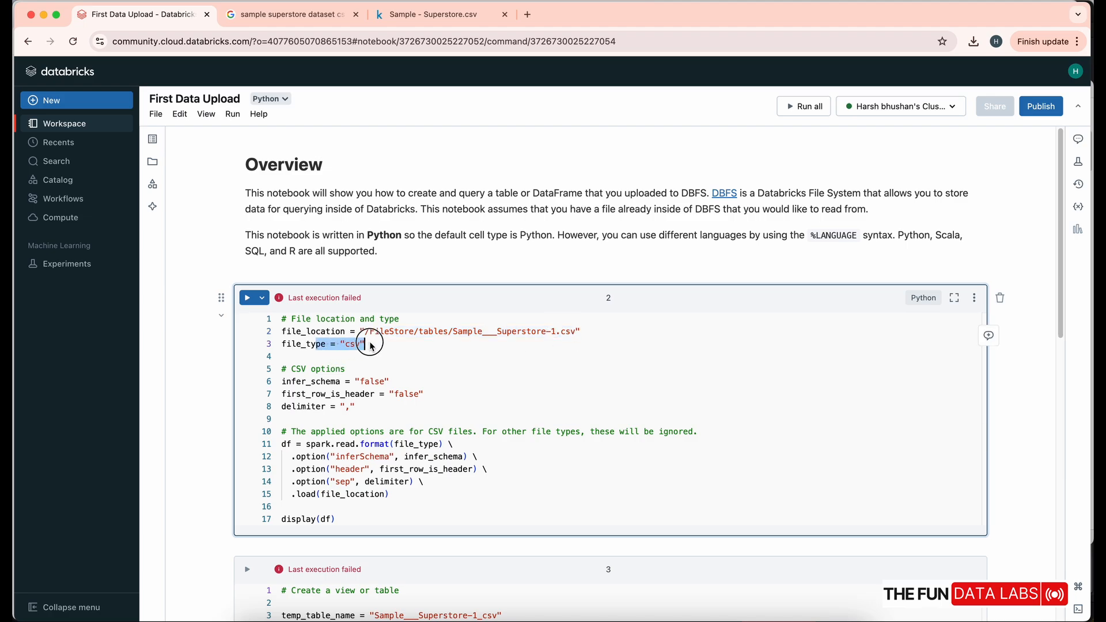
click(301, 382)
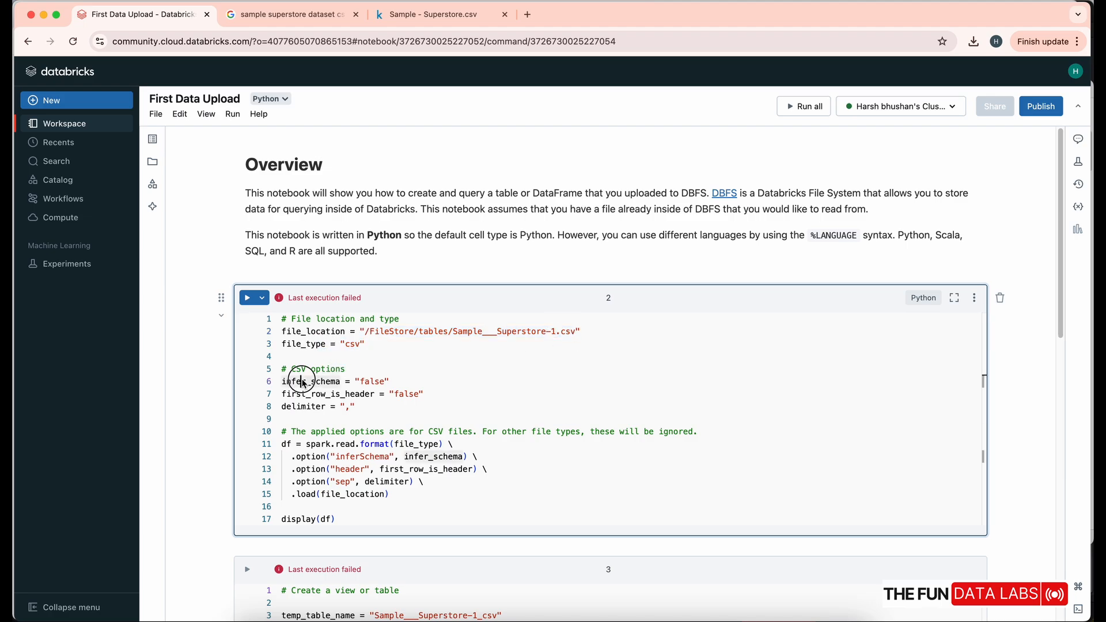
double_click(374, 382)
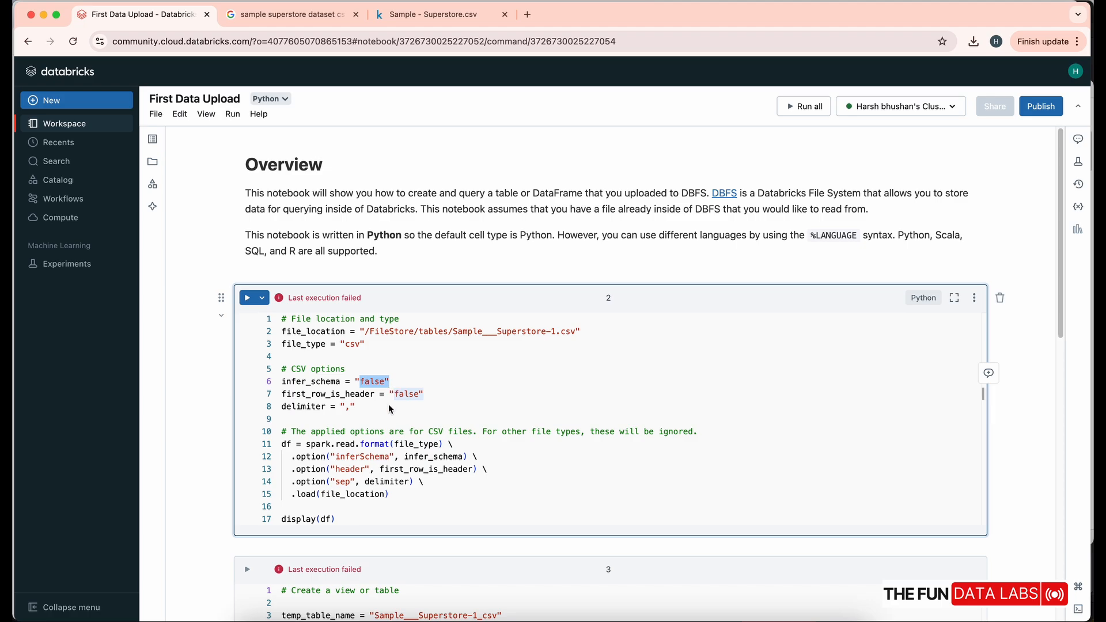
drag(391, 395, 423, 395)
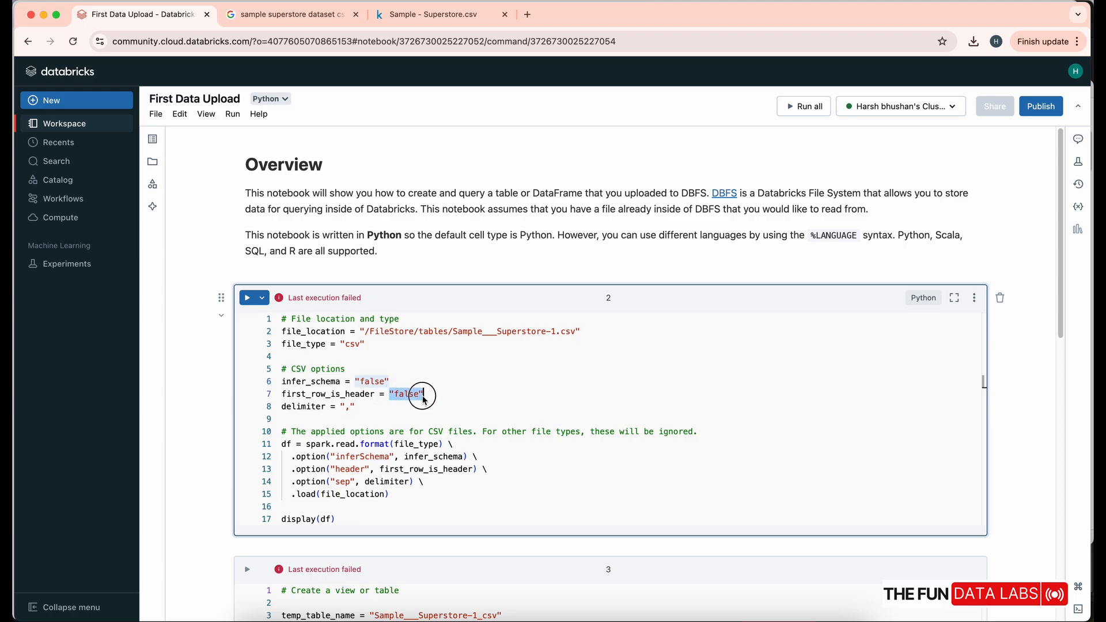
- Review the comma delimiter, the spark.read format/inferSchema call, and display(df)
click(357, 407)
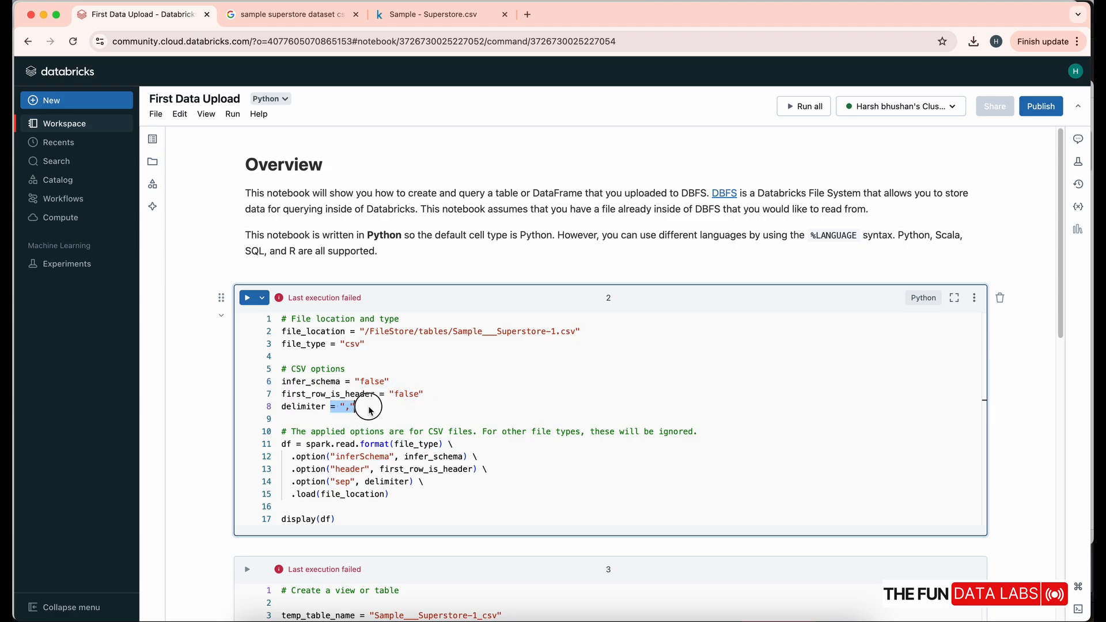
double_click(309, 445)
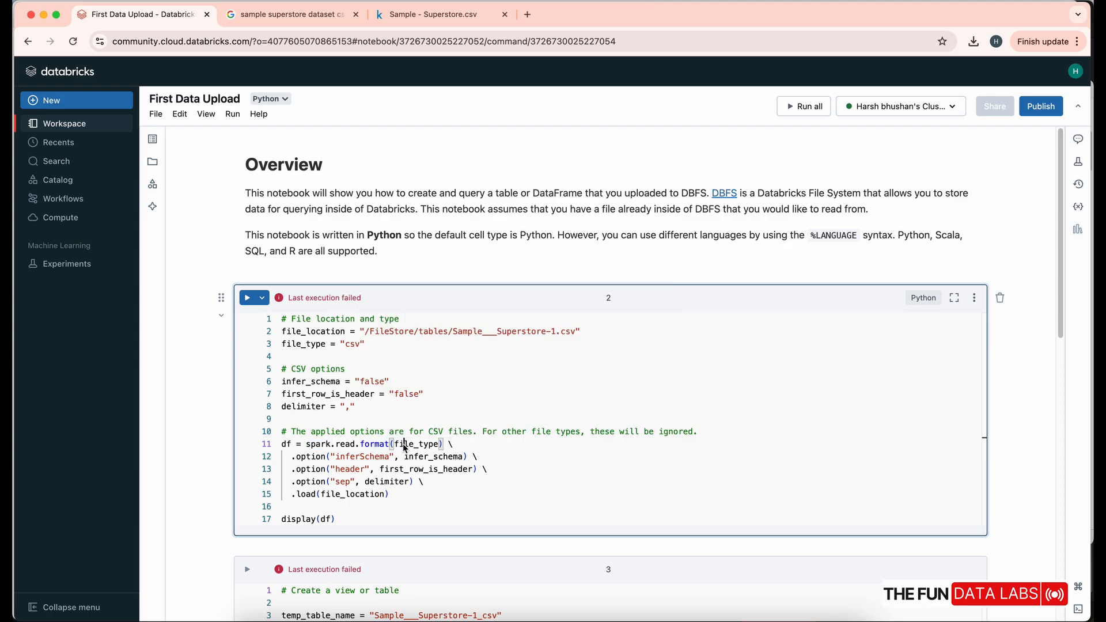
click(440, 445)
drag(346, 458, 348, 484)
click(336, 517)
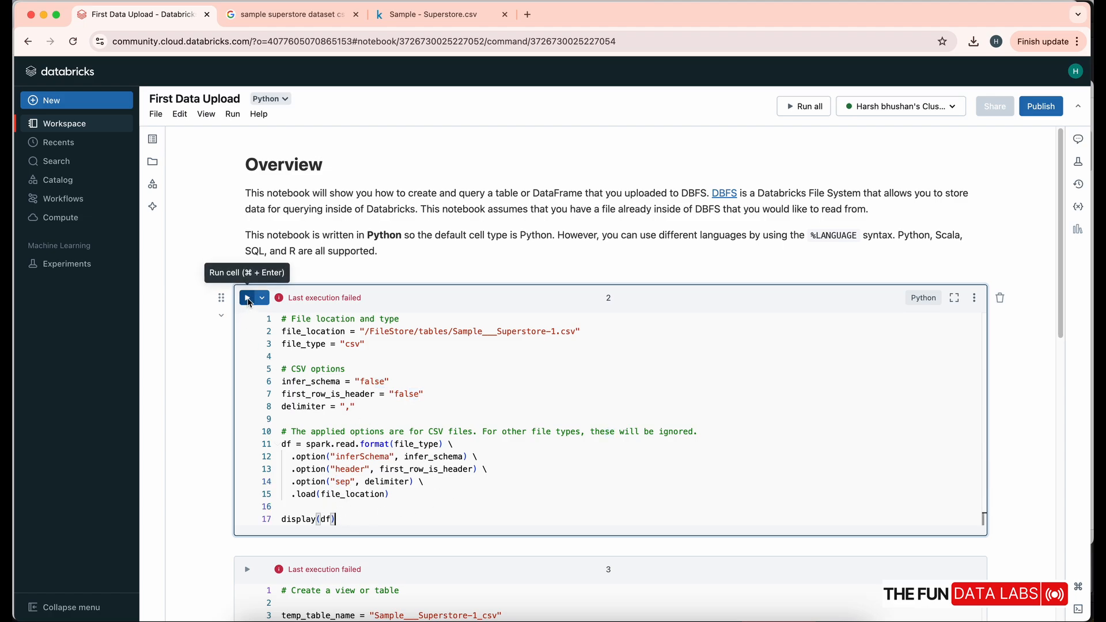
- Run the read cell to load and display the Superstore CSV, showing generic _c0–_c20 columns
click(247, 299)
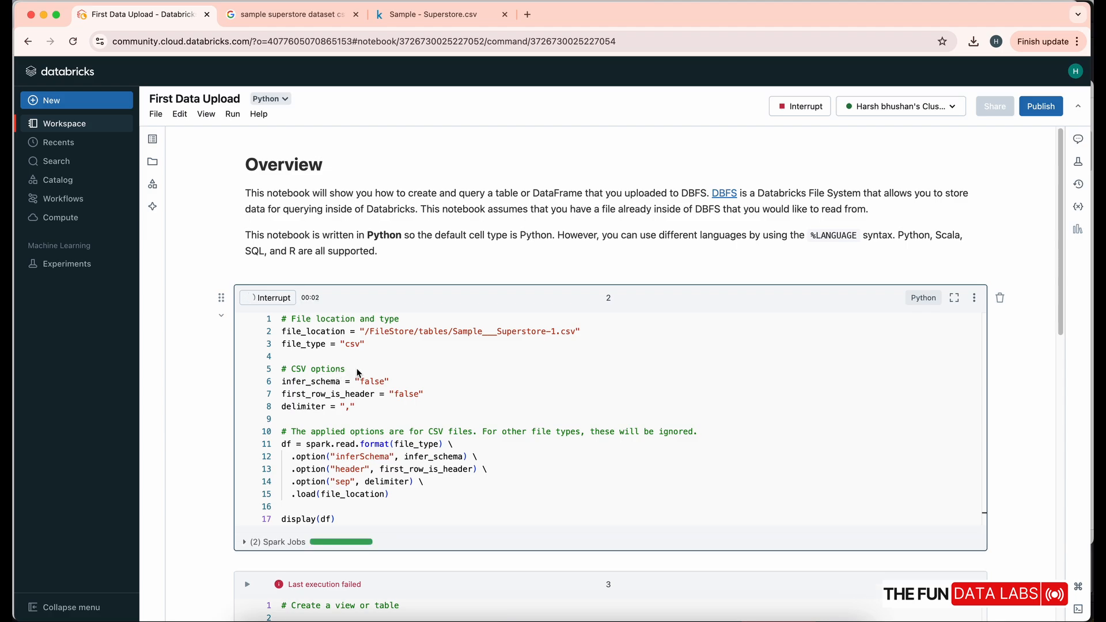
scroll(363, 376, down, 3)
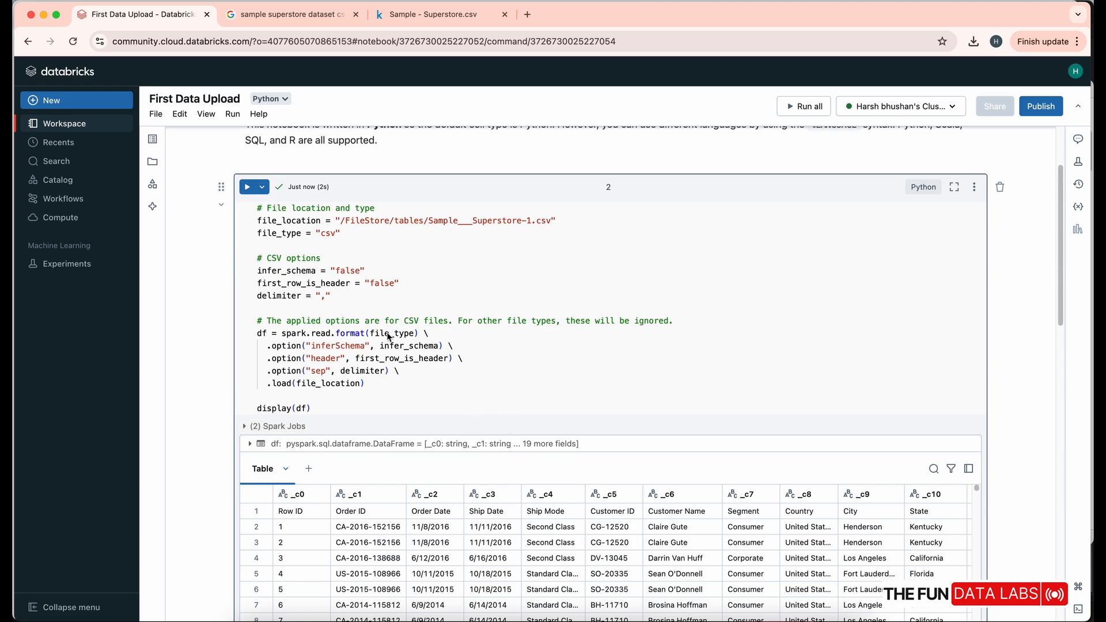
scroll(390, 338, down, 1)
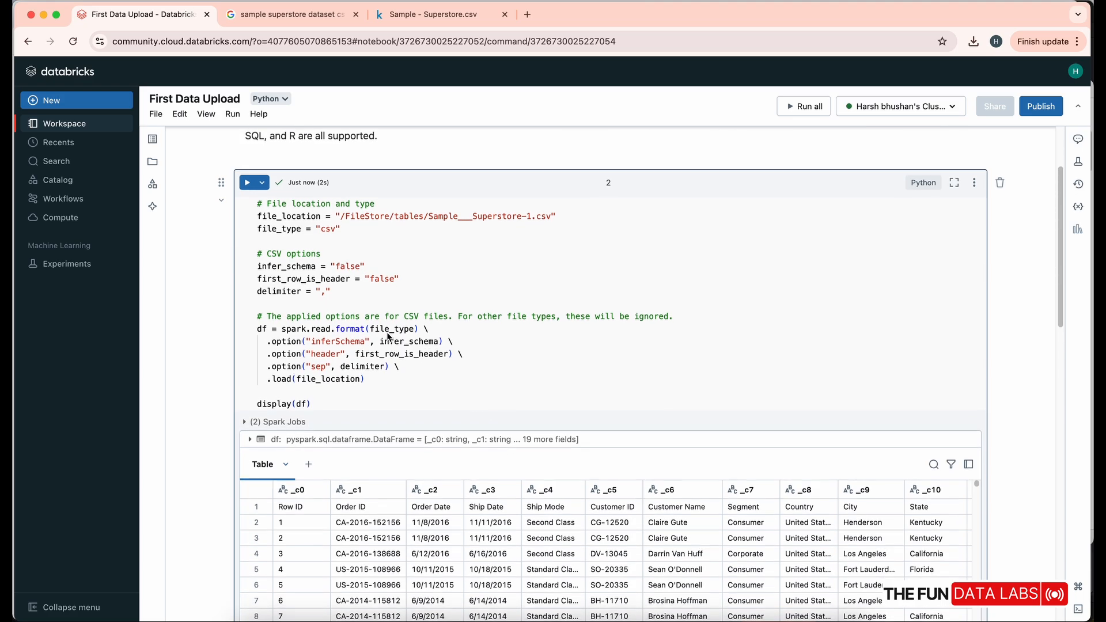
- Select the first_row_is_header variable and its "false" value for editing
double_click(408, 354)
scroll(410, 398, down, 1)
scroll(411, 396, down, 1)
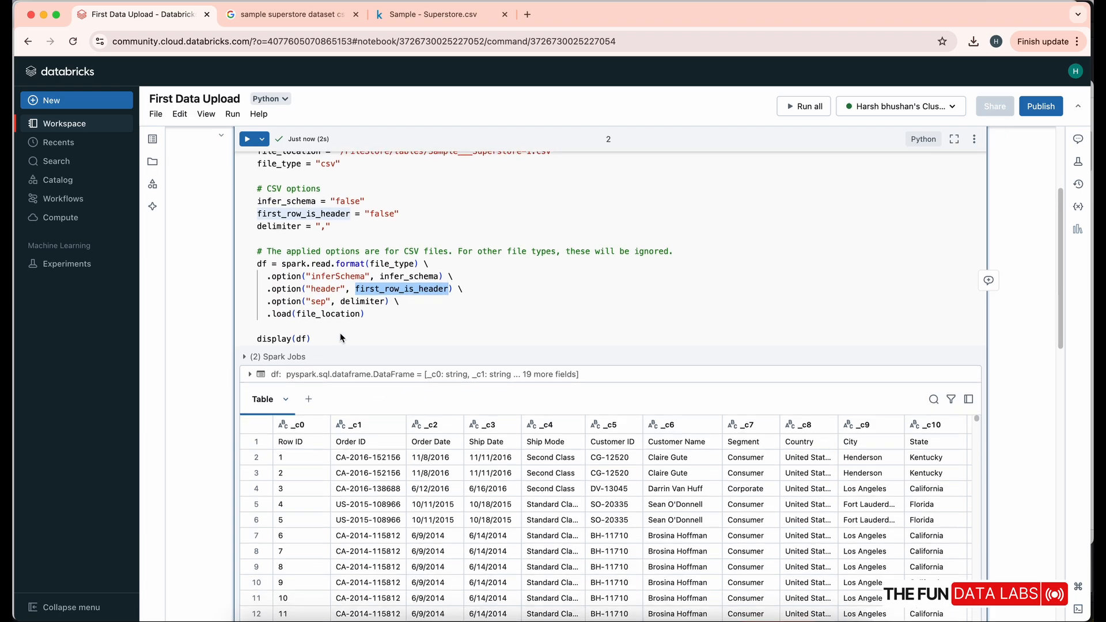
double_click(379, 214)
- Set first_row_is_header to true and rerun the CSV read cell
text(true)
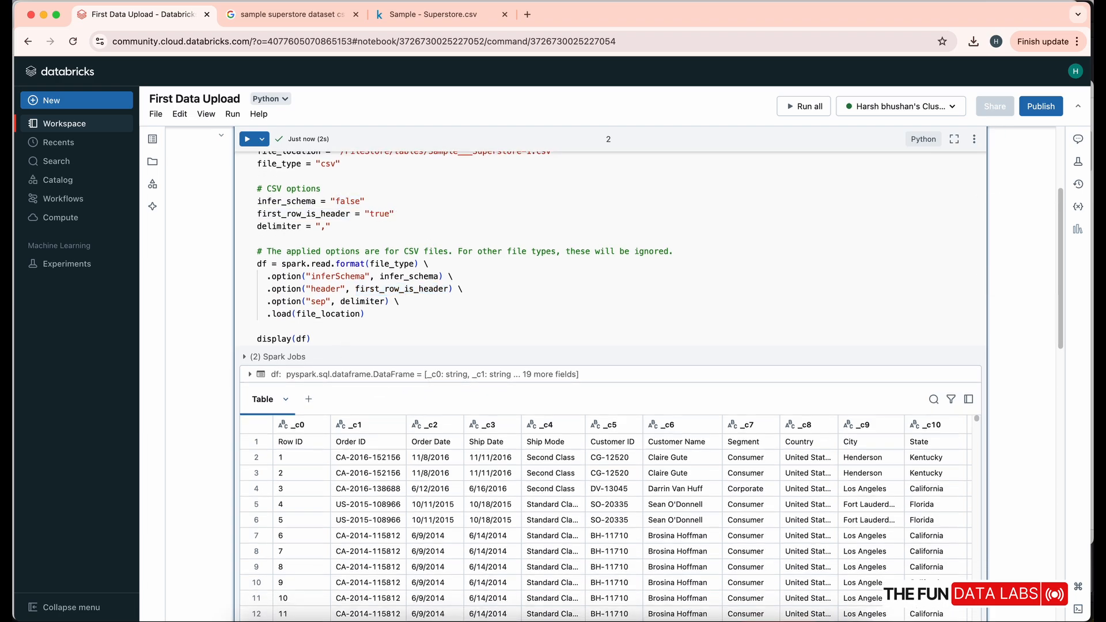
click(247, 139)
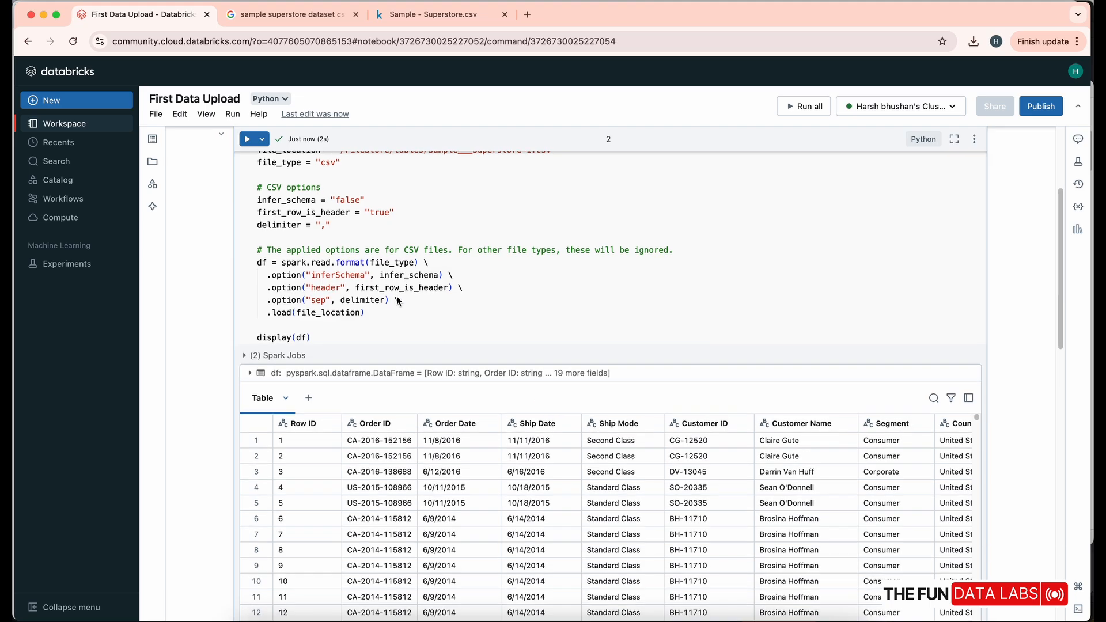
scroll(397, 300, down, 4)
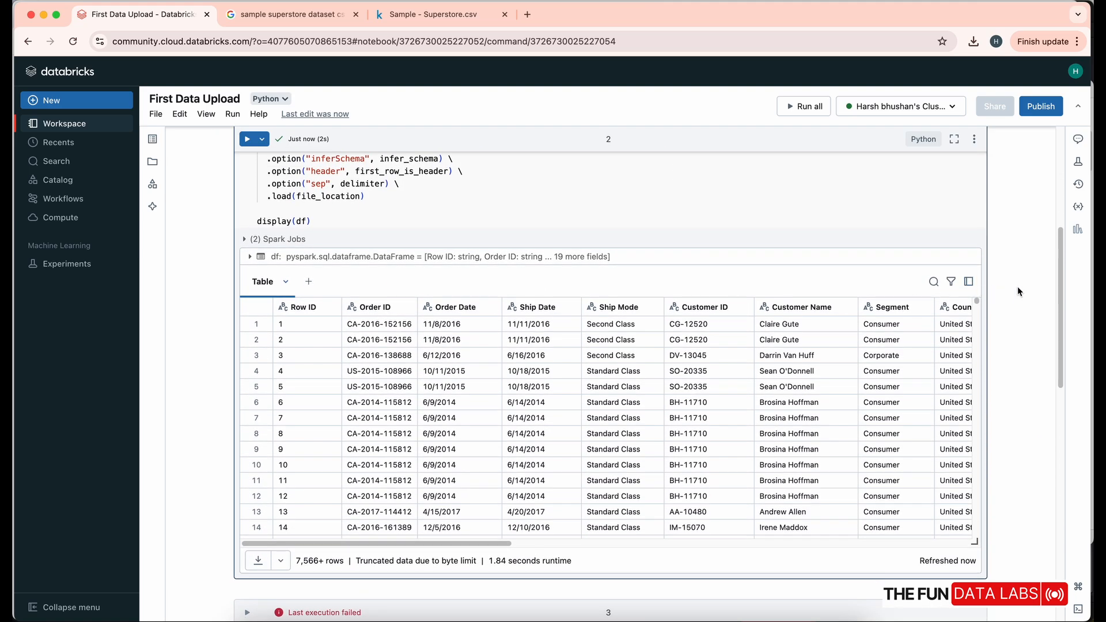
- Review the reloaded DataFrame's real column names like Row ID and its 1.84-second runtime
drag(1061, 289, 1061, 330)
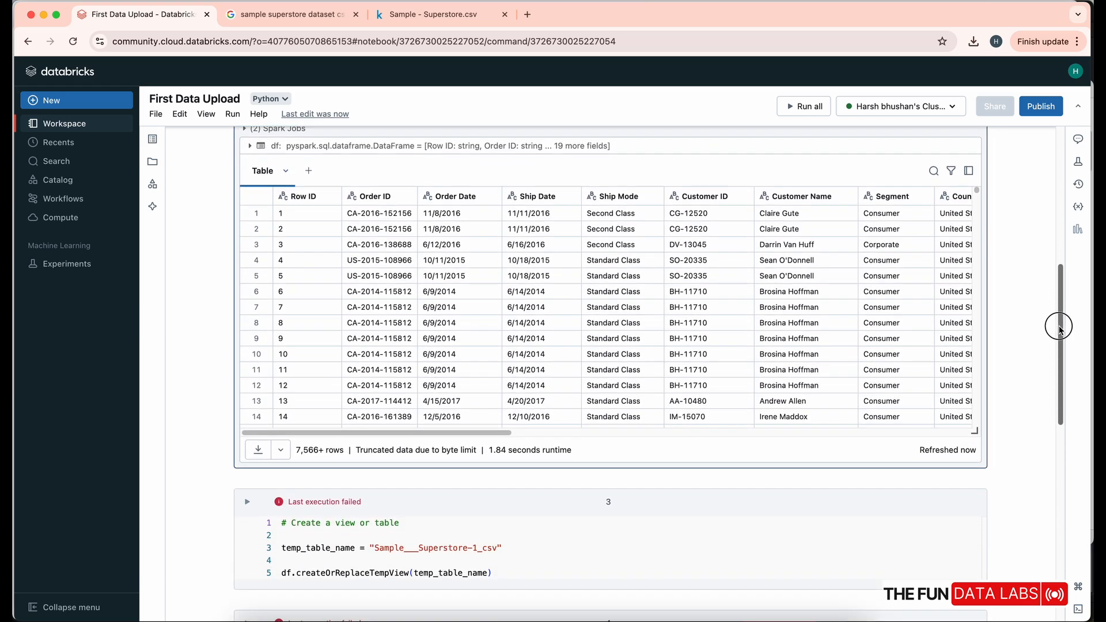
drag(1060, 328, 1062, 387)
mouse_move(1061, 395)
mouse_down()
mouse_move(1062, 410)
mouse_move(1062, 396)
mouse_up()
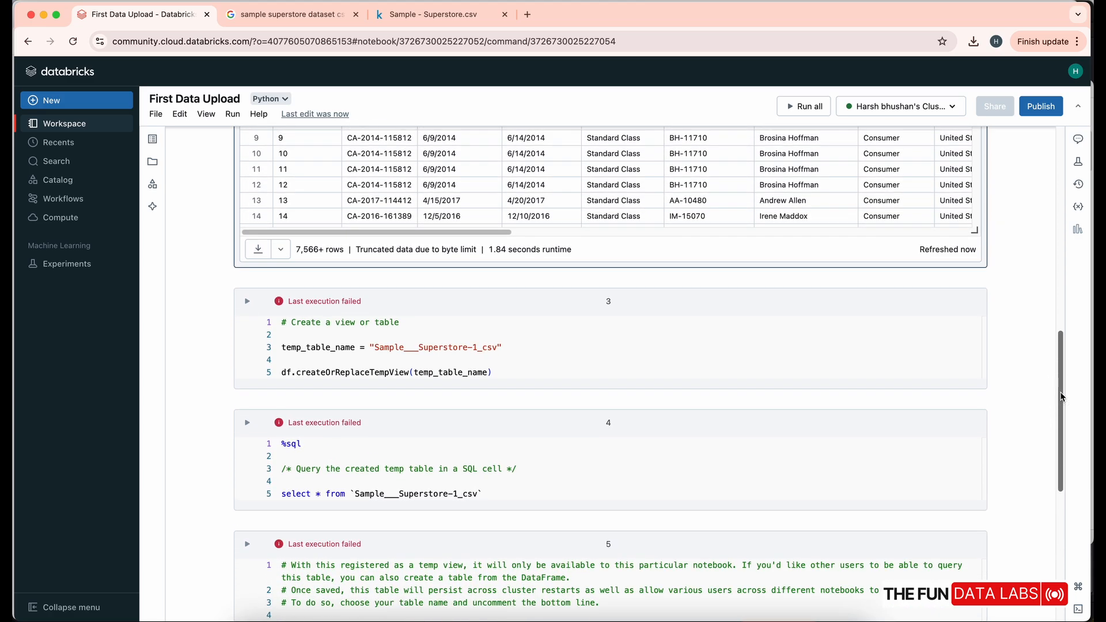
drag(488, 256, 578, 259)
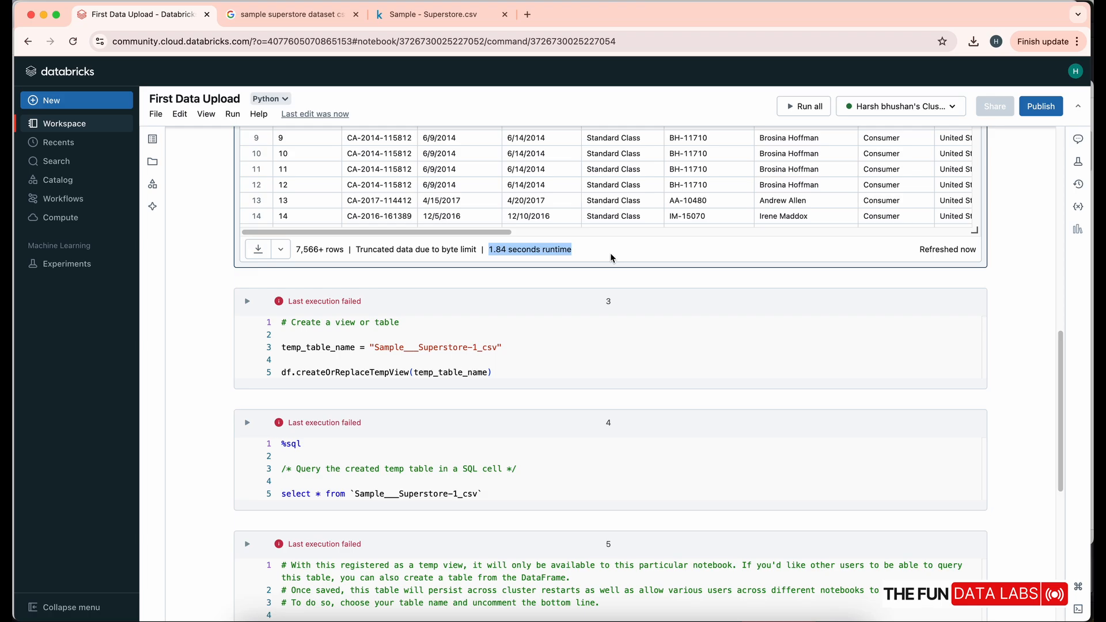
mouse_move(1063, 370)
mouse_down()
mouse_move(1062, 395)
mouse_move(1055, 265)
mouse_move(1054, 387)
mouse_up()
drag(376, 288, 419, 289)
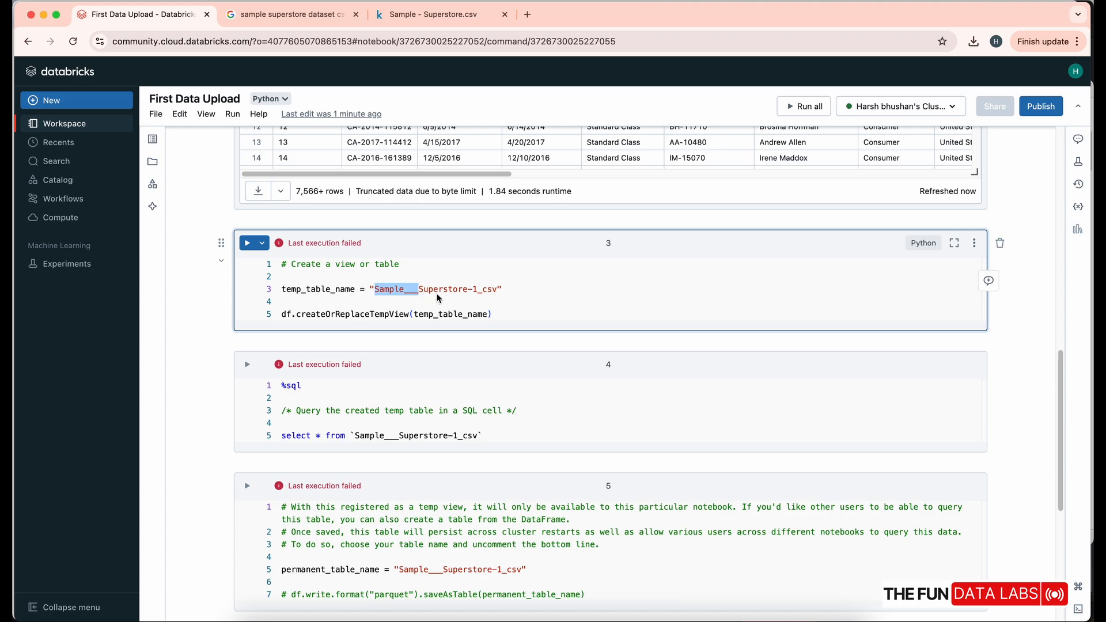
- Edit temp_table_name, removing the Sample_ prefix and _csv suffix so it reads Superstore1
key(BackSpace)
click(434, 289)
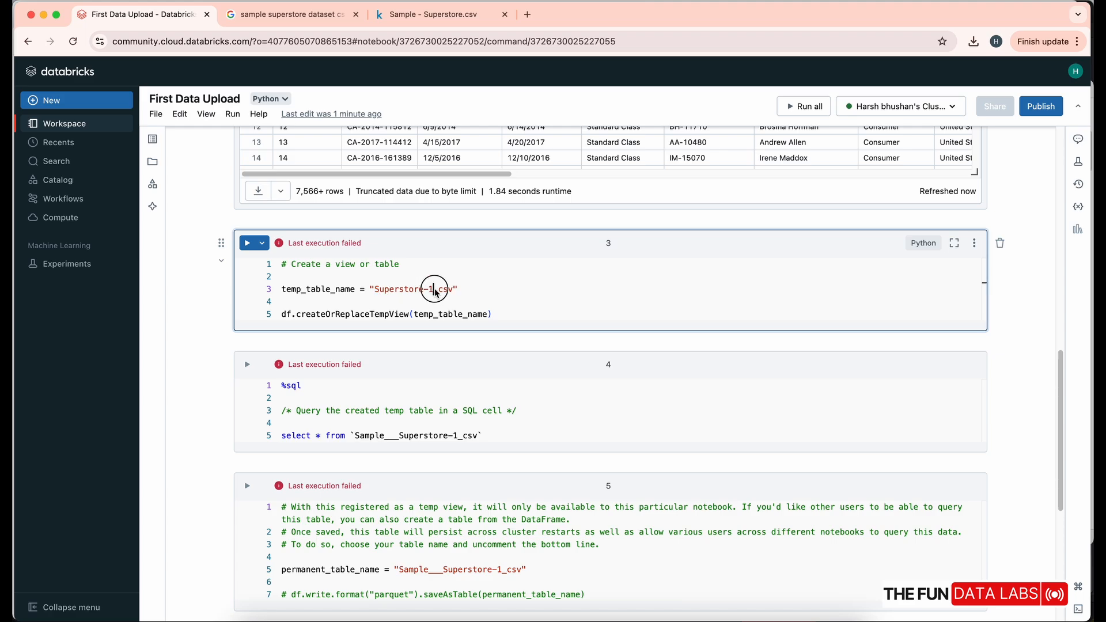
key(Delete)
key(Delete)
key(Delete)
key(Delete)
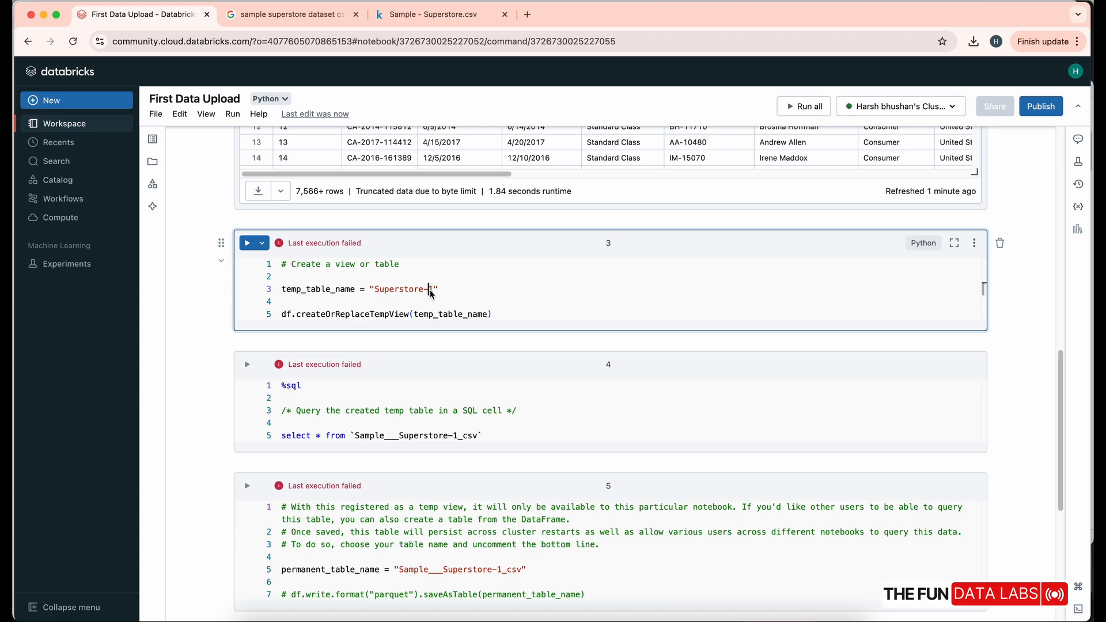
key(BackSpace)
click(440, 291)
- Run the createOrReplaceTempView cell to register the Superstore1 temporary view
drag(296, 315, 463, 316)
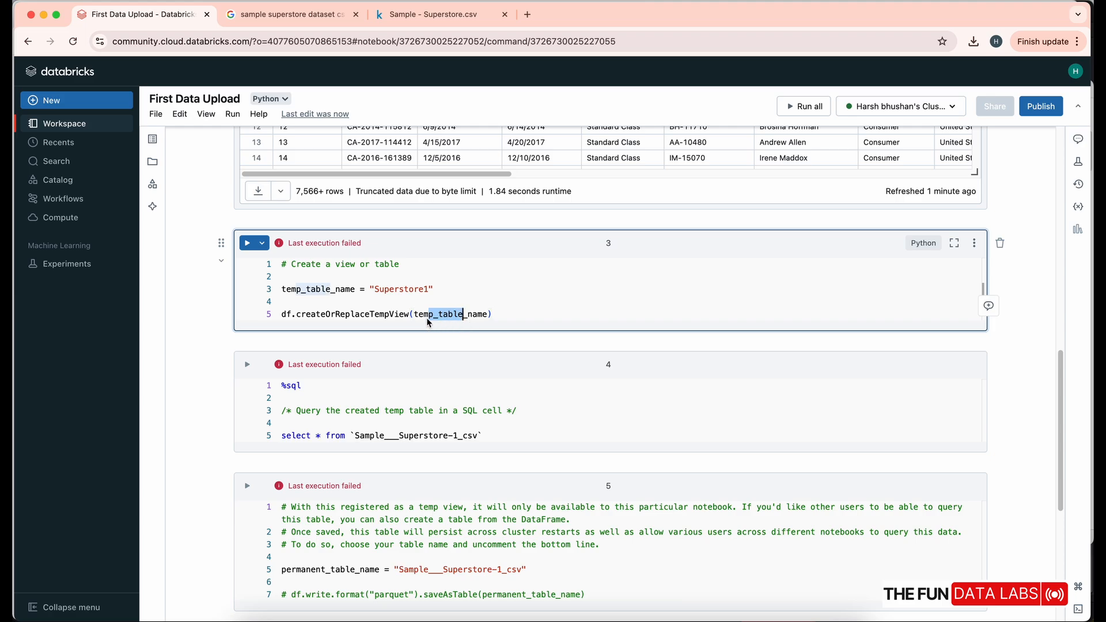
click(386, 317)
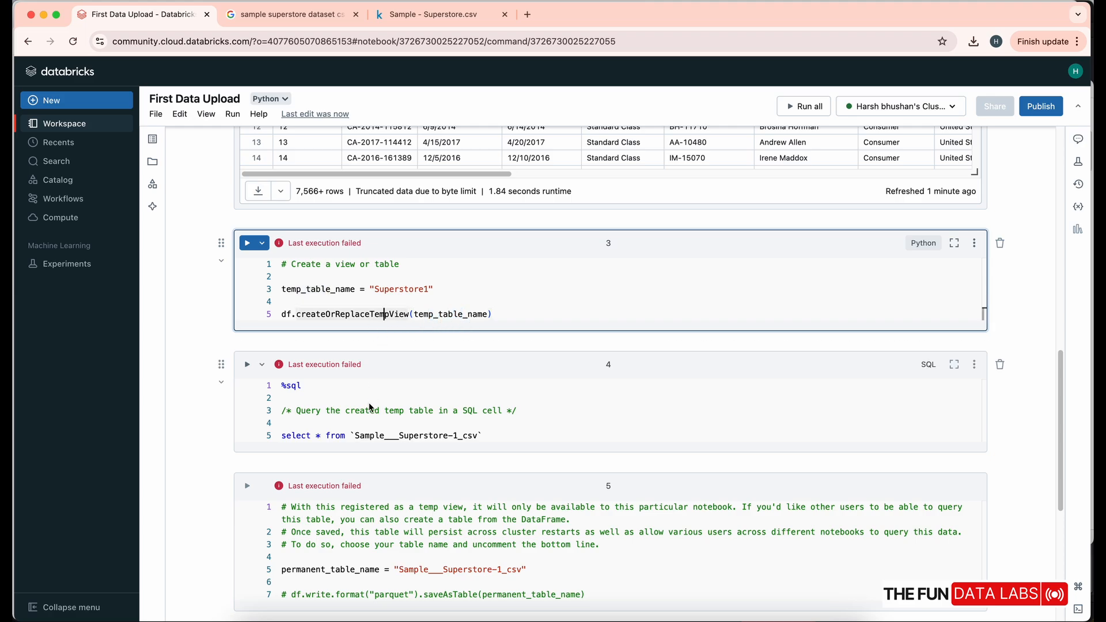
click(247, 243)
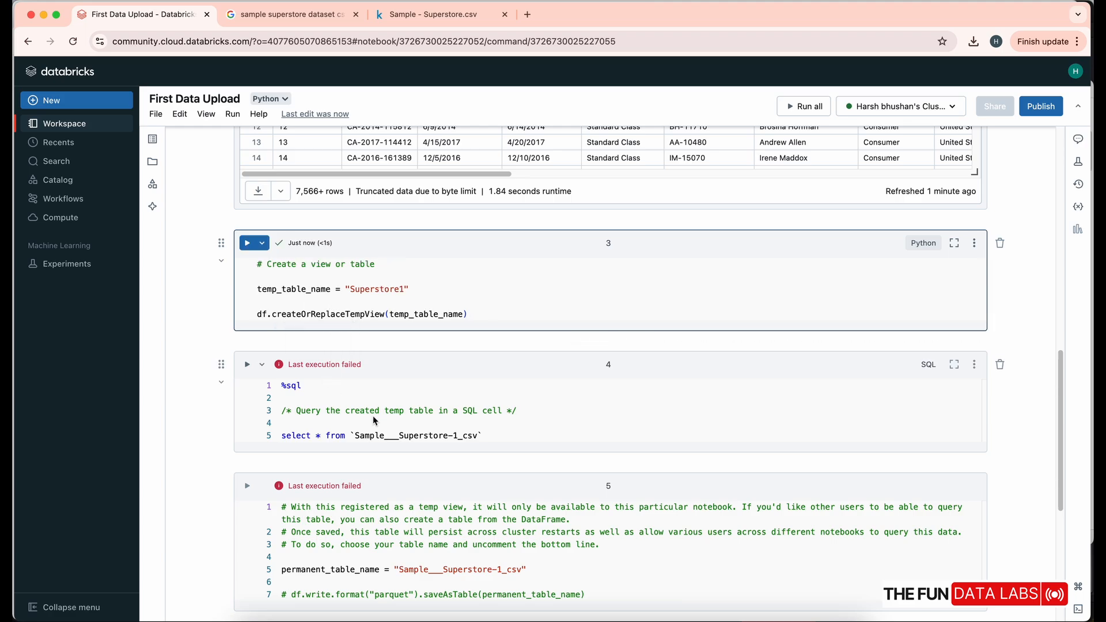
double_click(424, 438)
- Change the SQL select to query Superstore1 and run it, returning 7,566+ rows in 1.49 seconds
shift+click(478, 438)
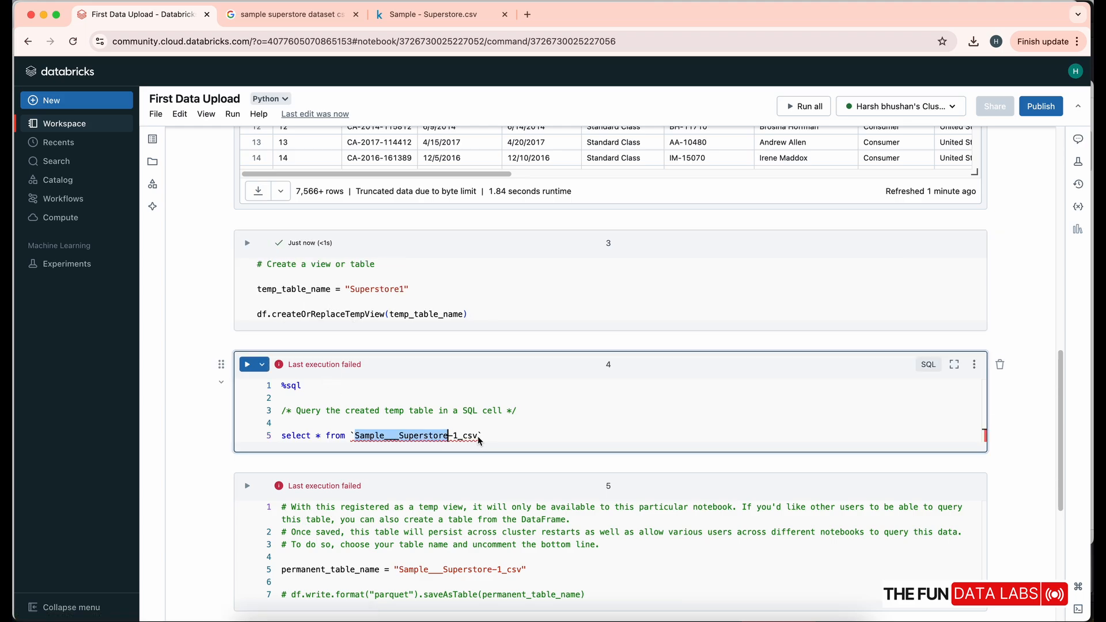
text(Superstore1)
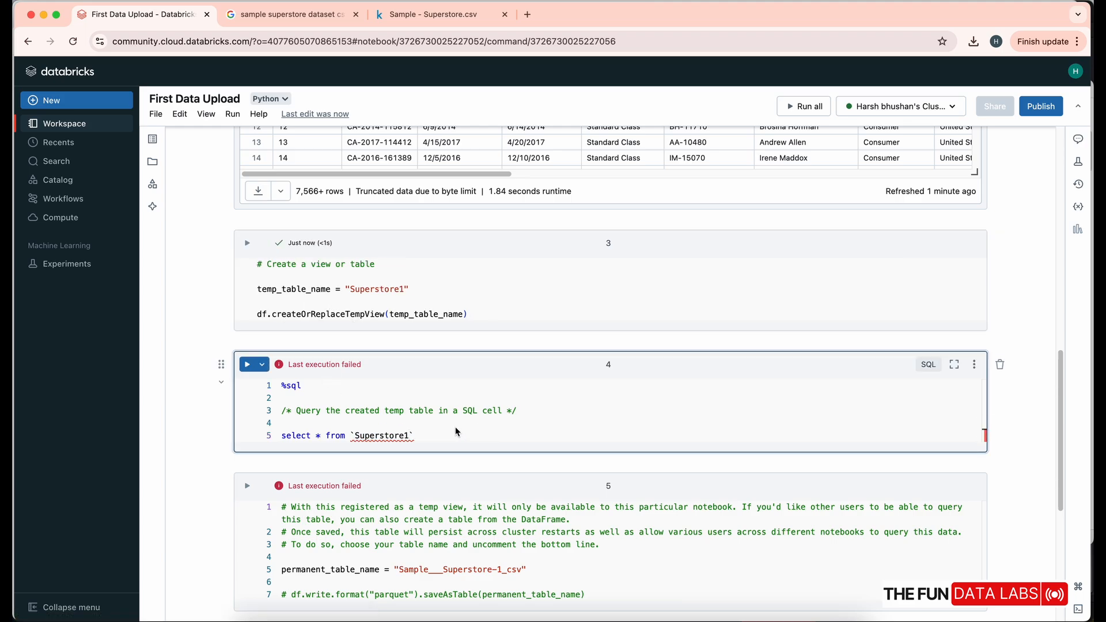
click(450, 428)
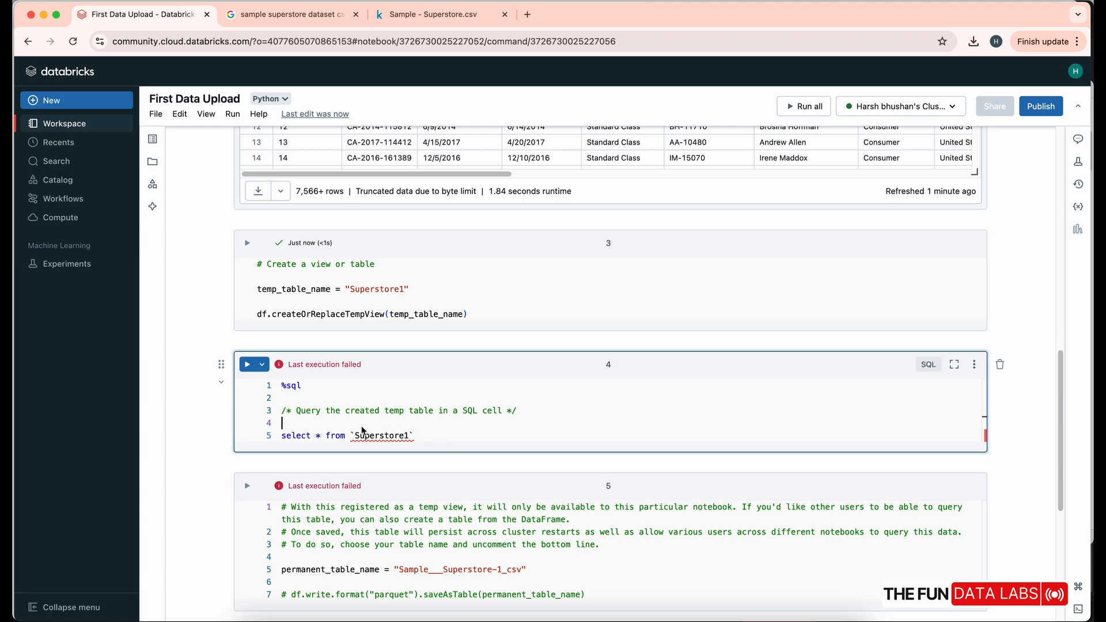
click(248, 365)
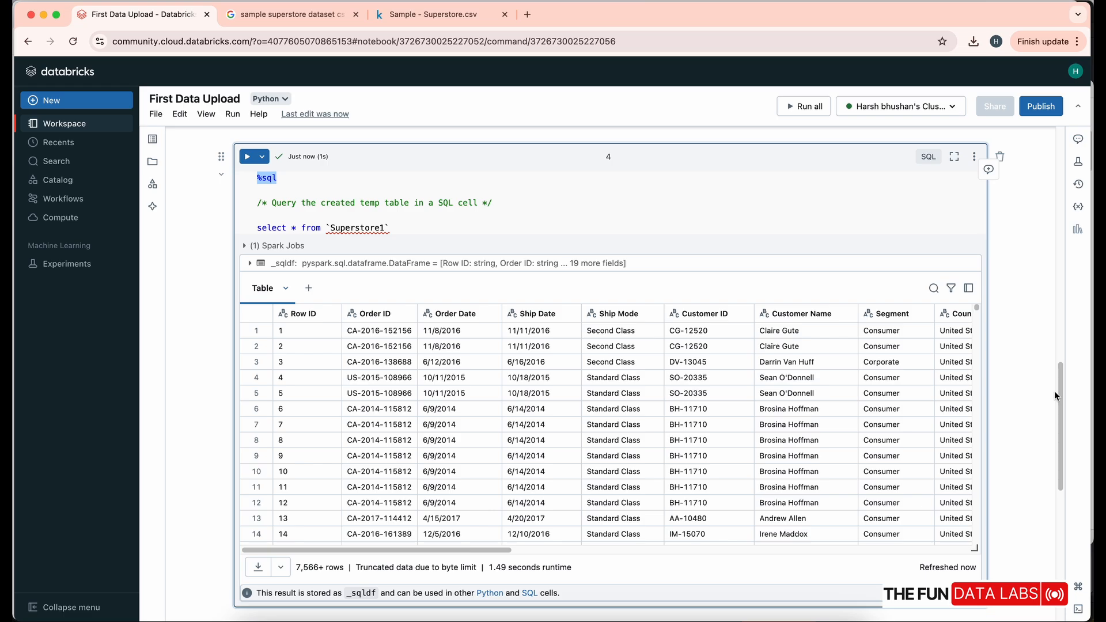
drag(1054, 395, 1069, 480)
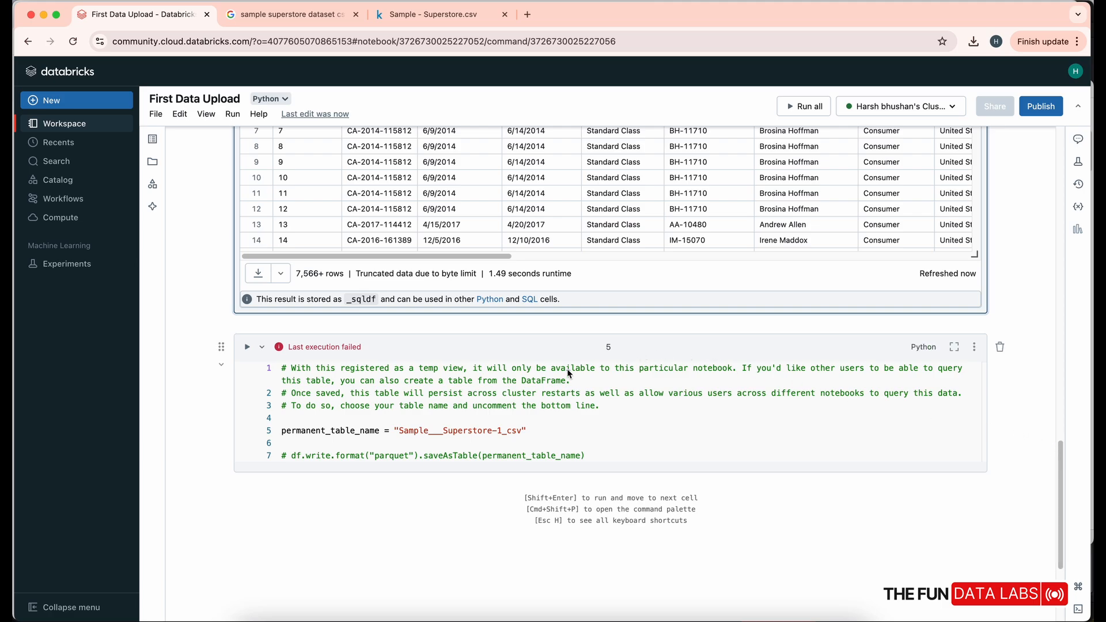
- Set permanent_table_name to Superstore1 and uncomment the df.write saveAsTable line
click(370, 431)
click(371, 456)
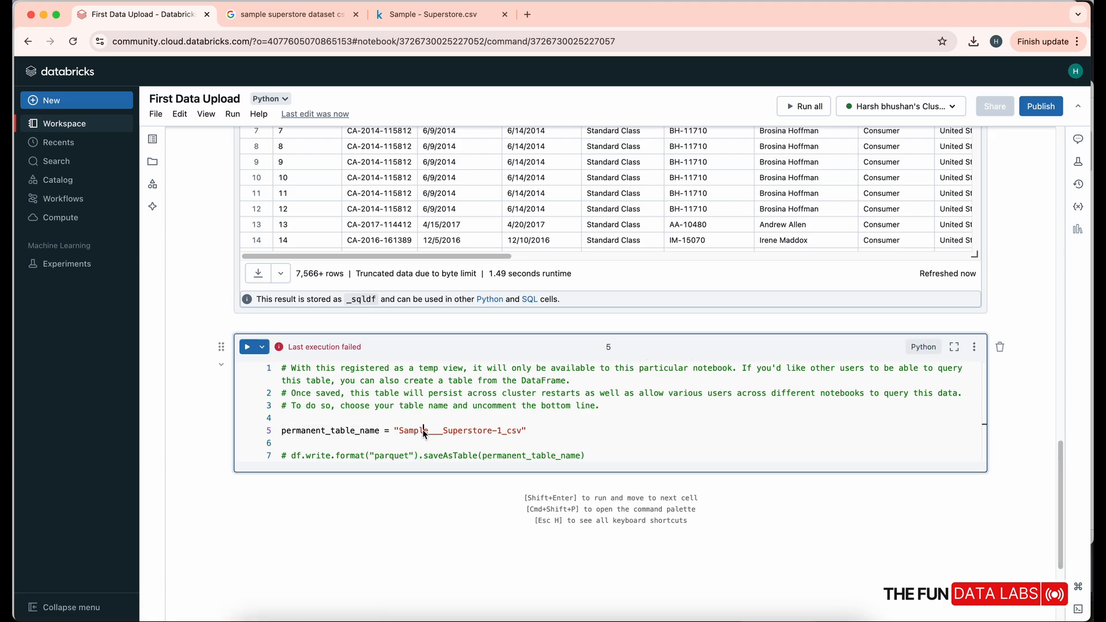
drag(402, 431, 522, 431)
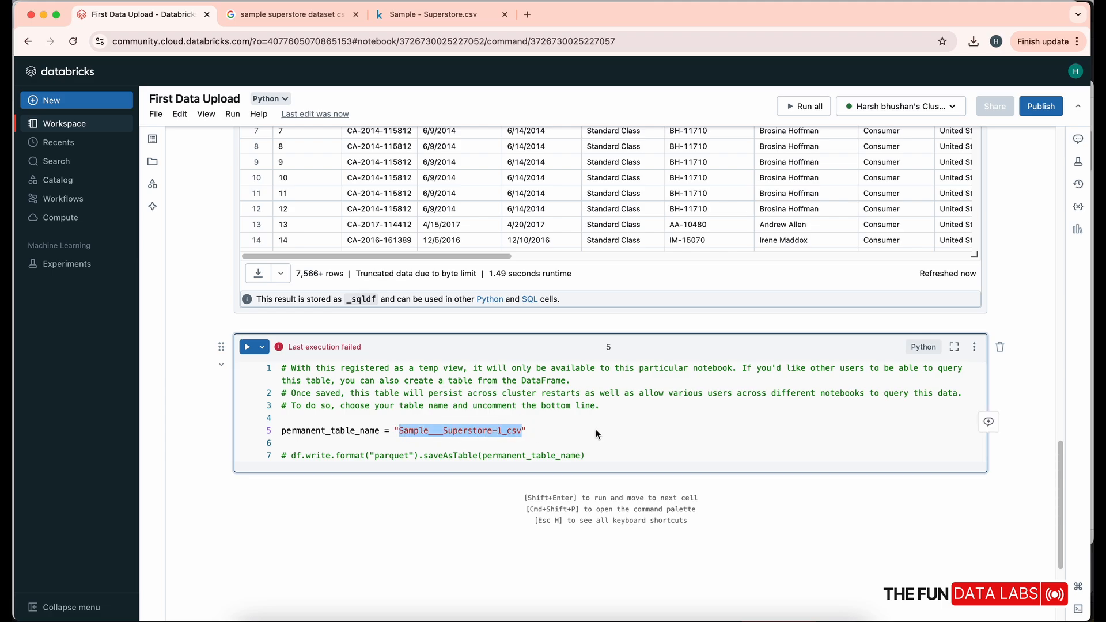
text(Superstore1)
click(291, 455)
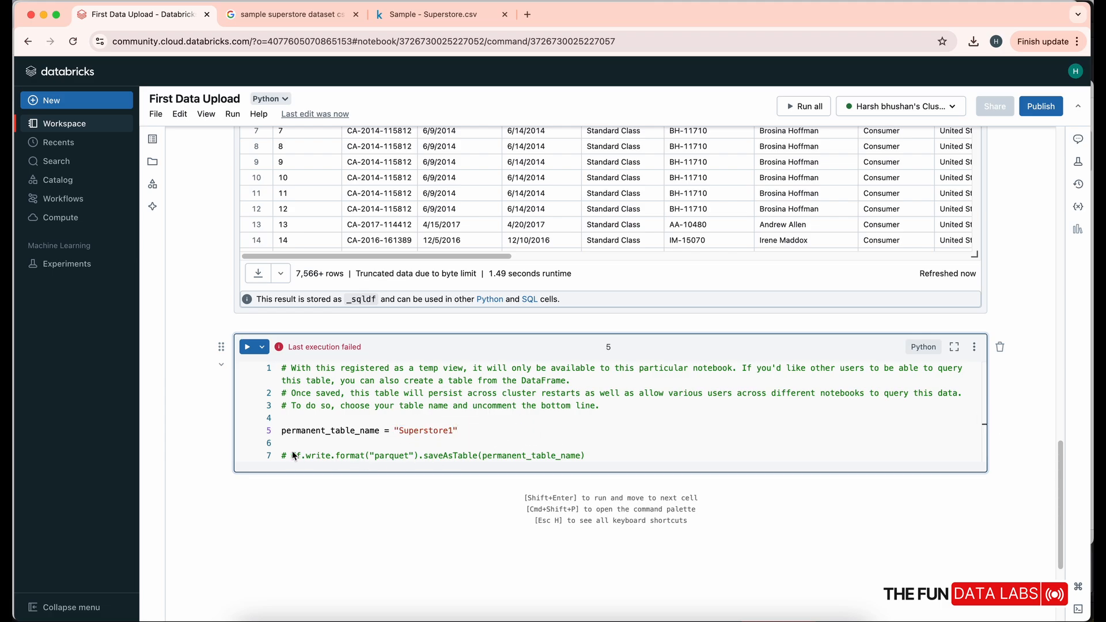
key(BackSpace)
key(BackSpace)
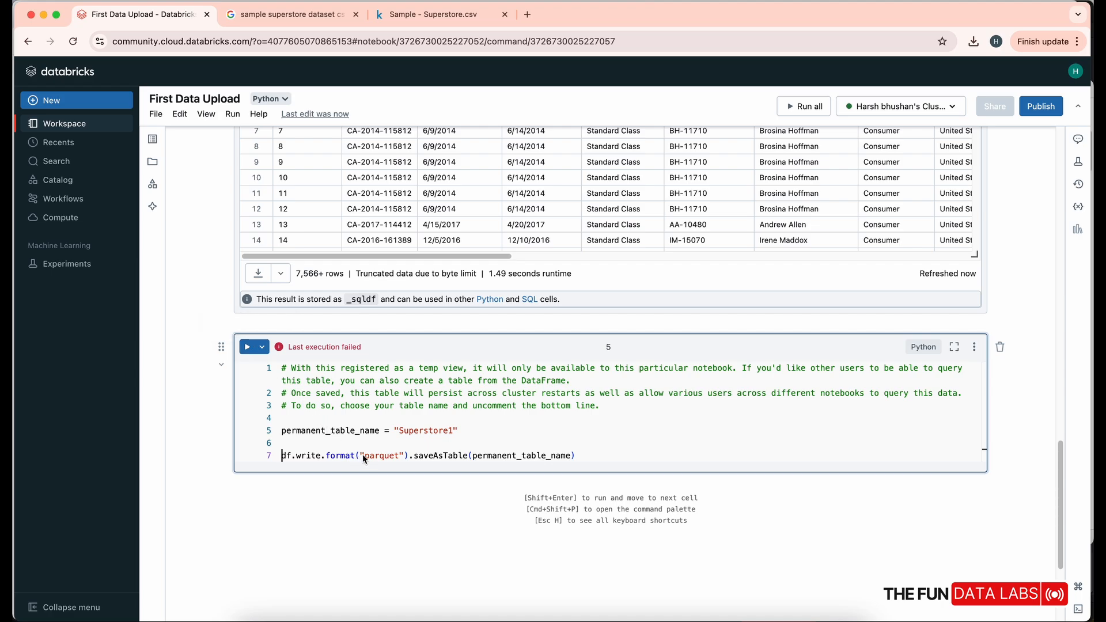
- Run the save cell, writing the DataFrame as a permanent Parquet table Superstore1, and check its run details
drag(365, 455, 400, 459)
drag(291, 456, 578, 459)
click(576, 458)
key(shift+Return)
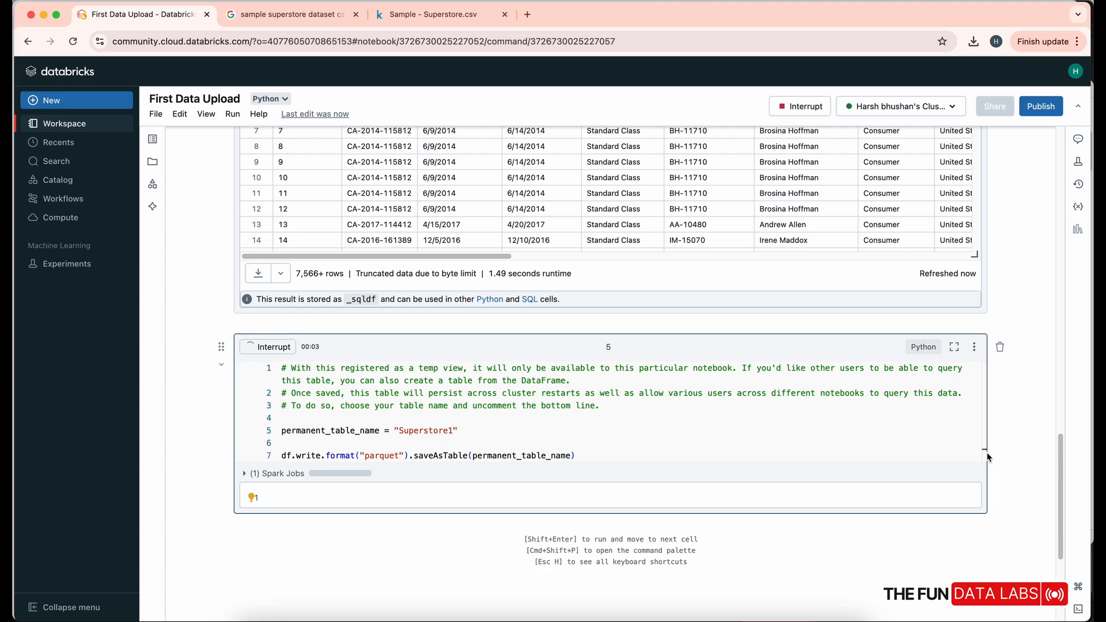
scroll(1063, 458, down, 3)
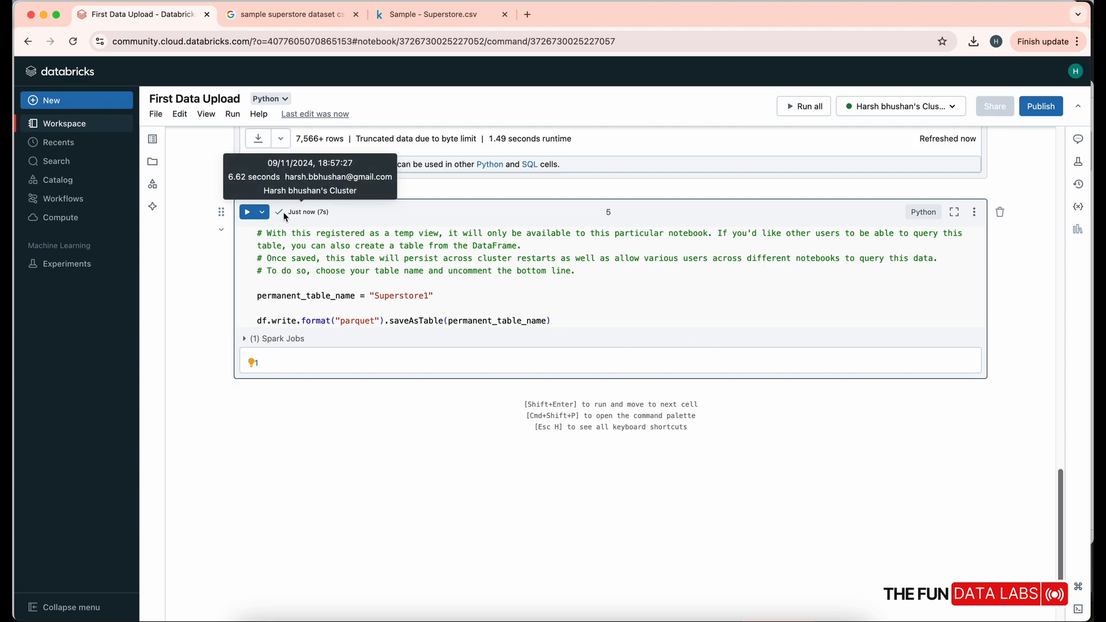
drag(287, 212, 356, 212)
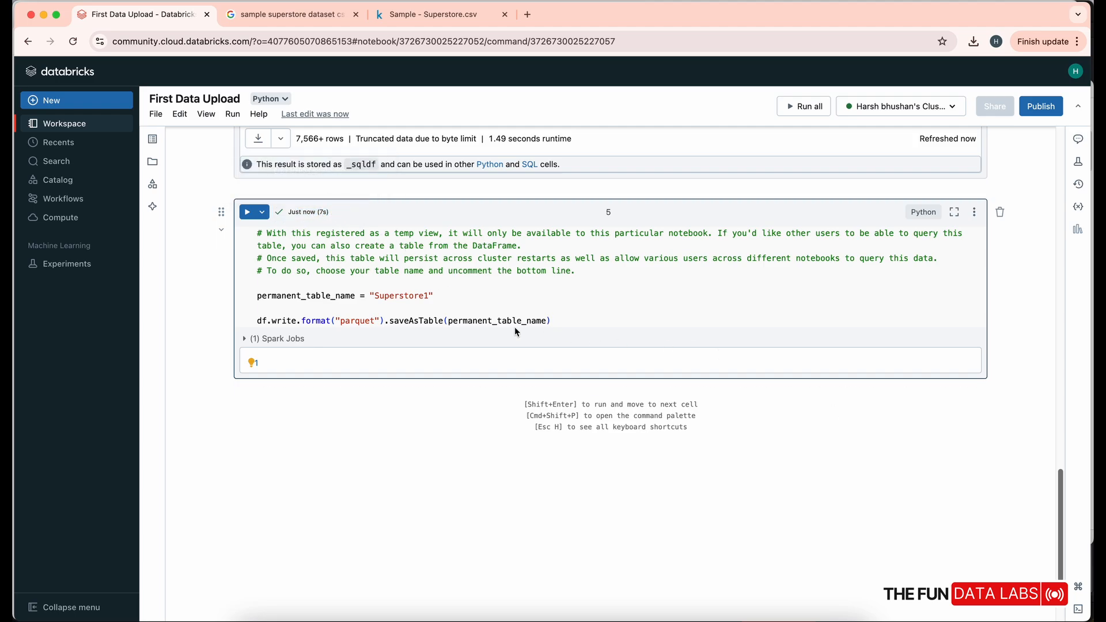